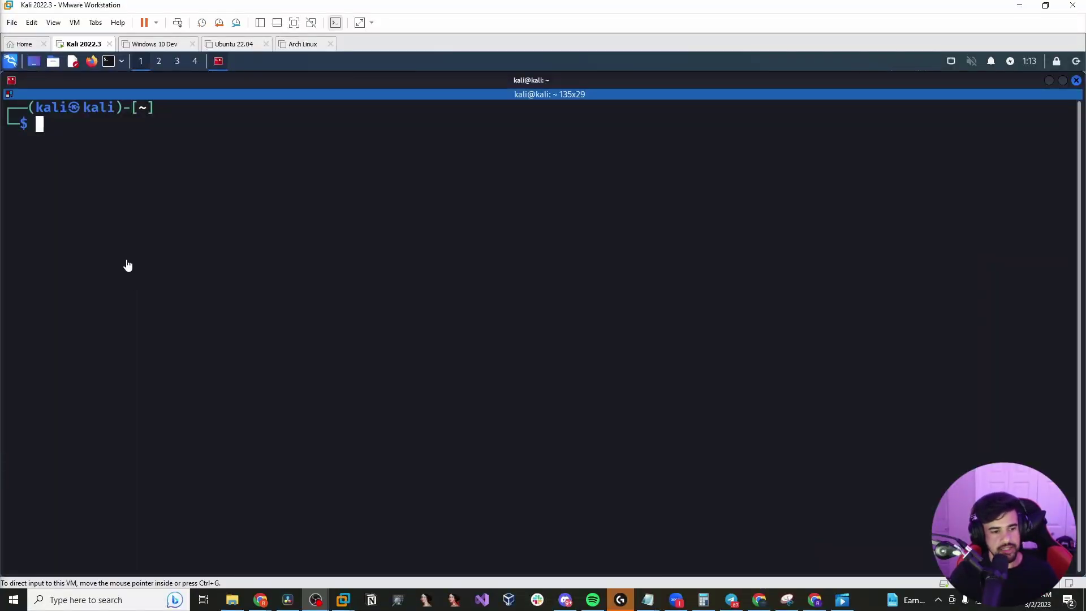
# - Focus the Kali VM shell, clear the recalled command and type 'go'
pyautogui.click(139, 204)
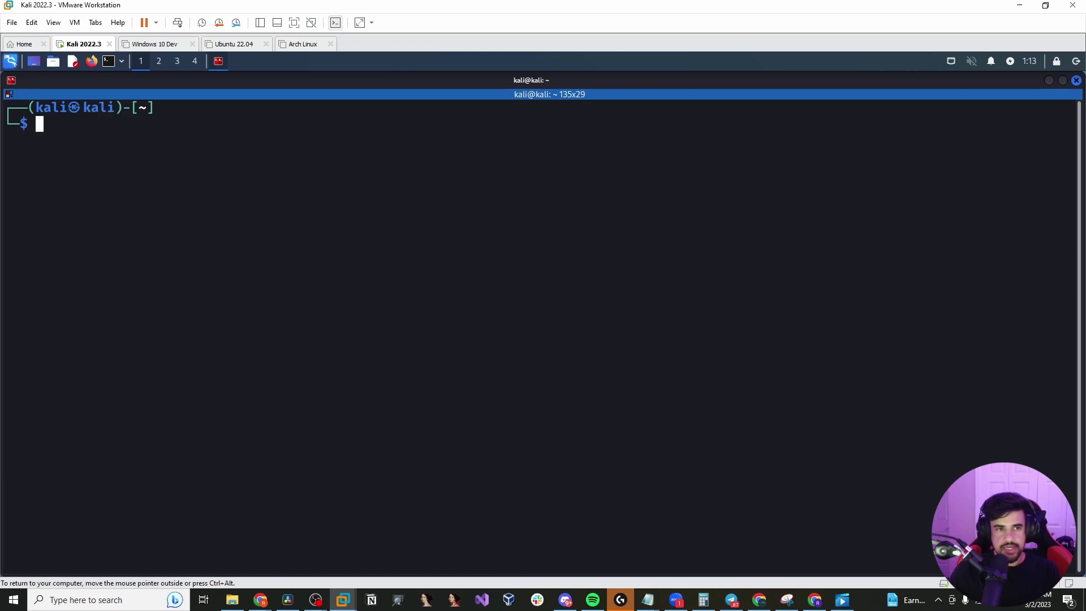
pyautogui.press('Up')
pyautogui.press('Down')
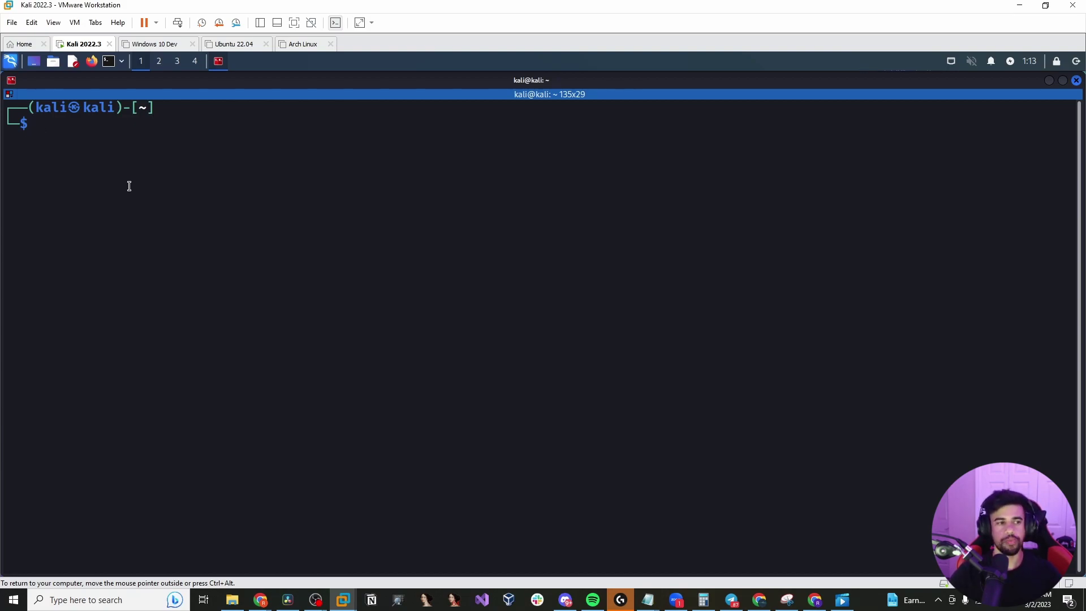
pyautogui.write('go')
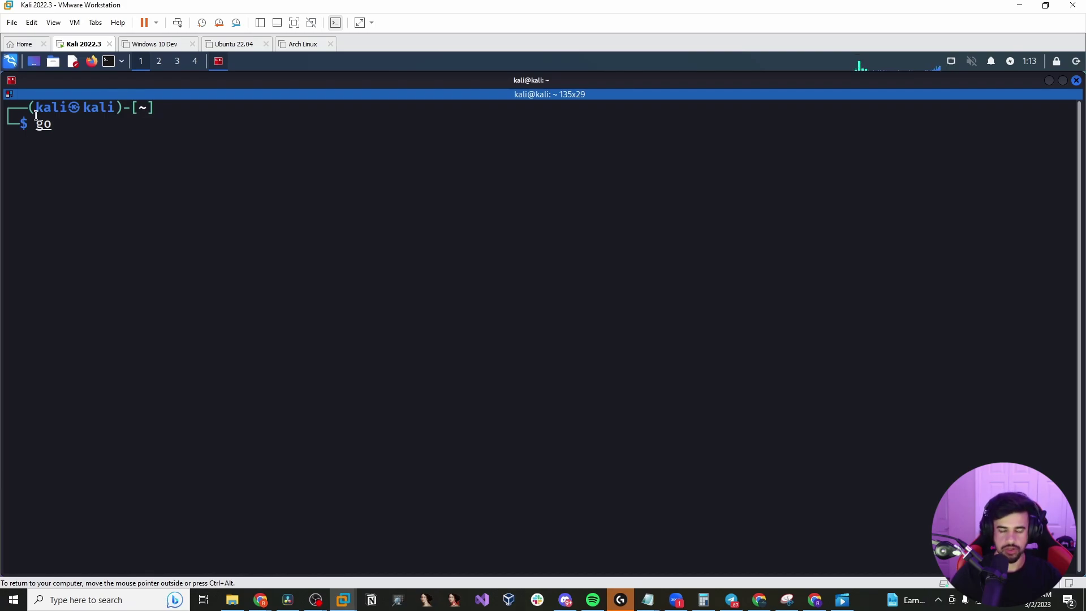
# - Launch Firefox and search Google for 'foxy proxy' in a new tab
pyautogui.click(91, 61)
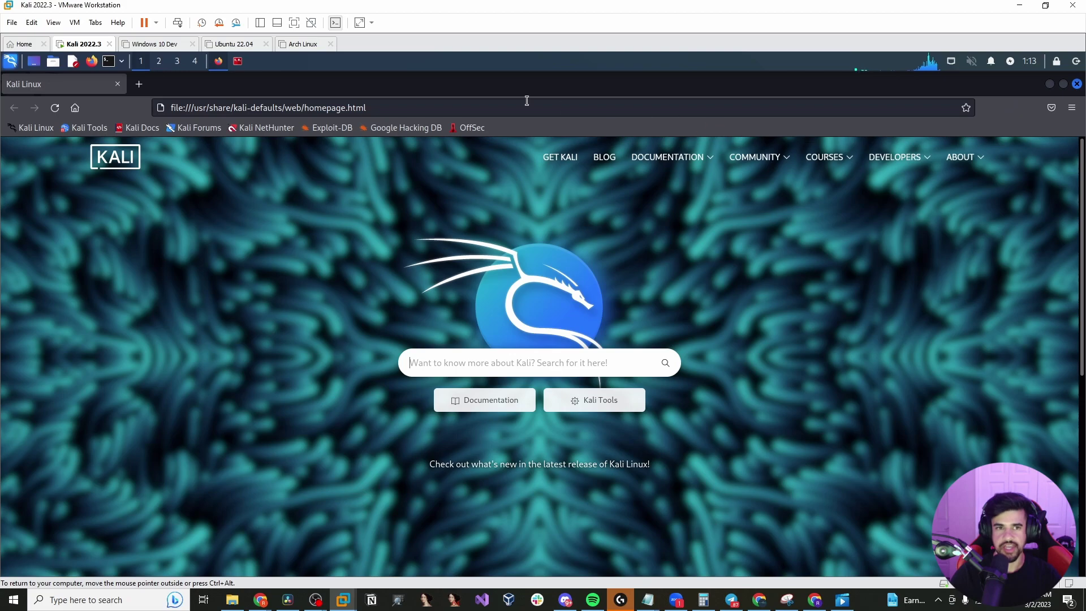
pyautogui.click(141, 83)
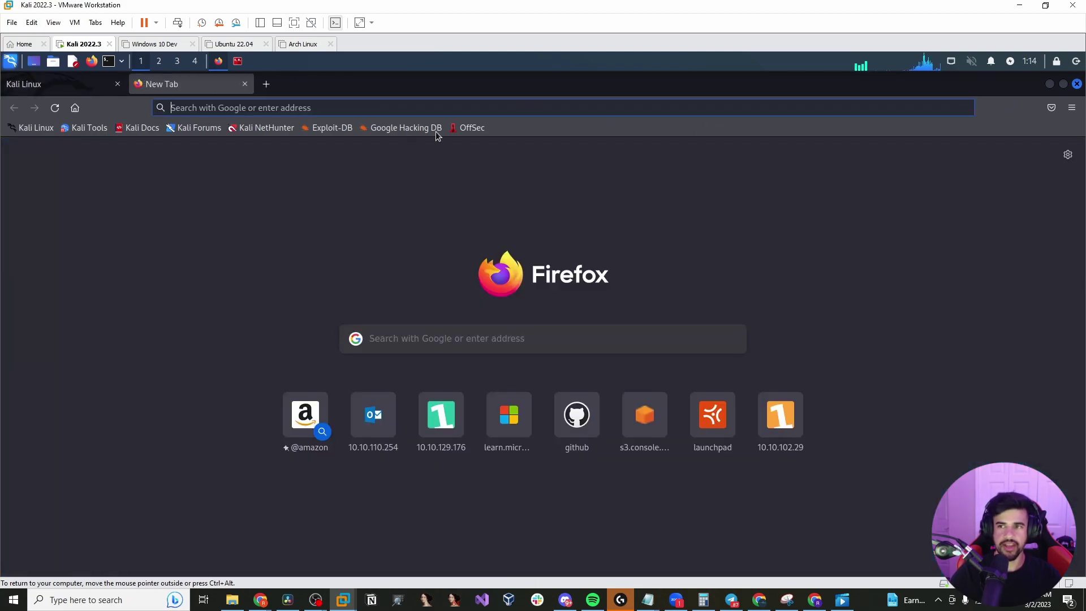
pyautogui.write('foxy')
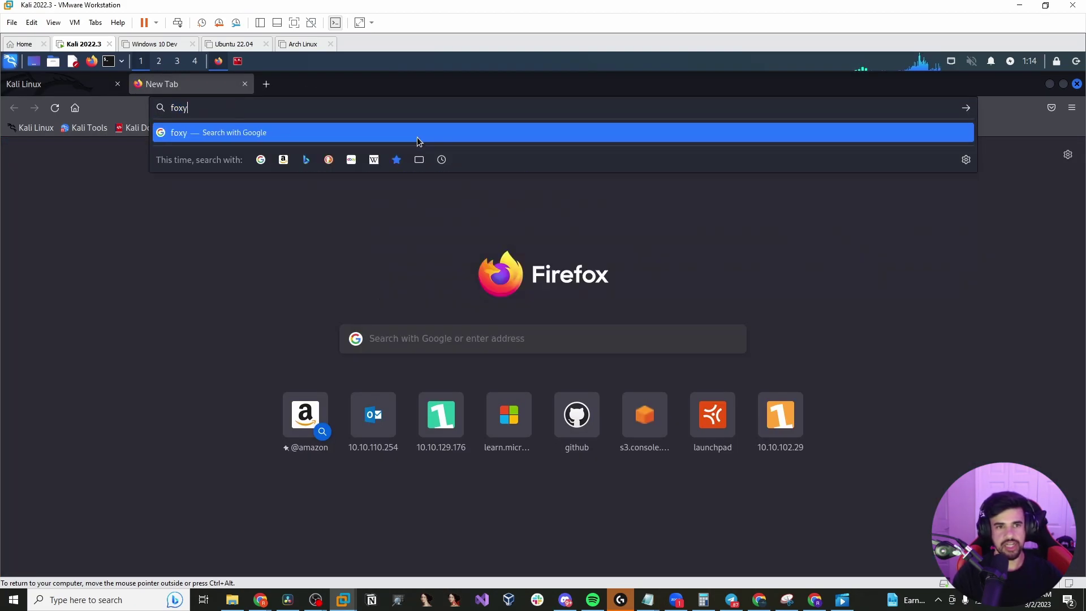
pyautogui.write(' proxy')
pyautogui.press('Return')
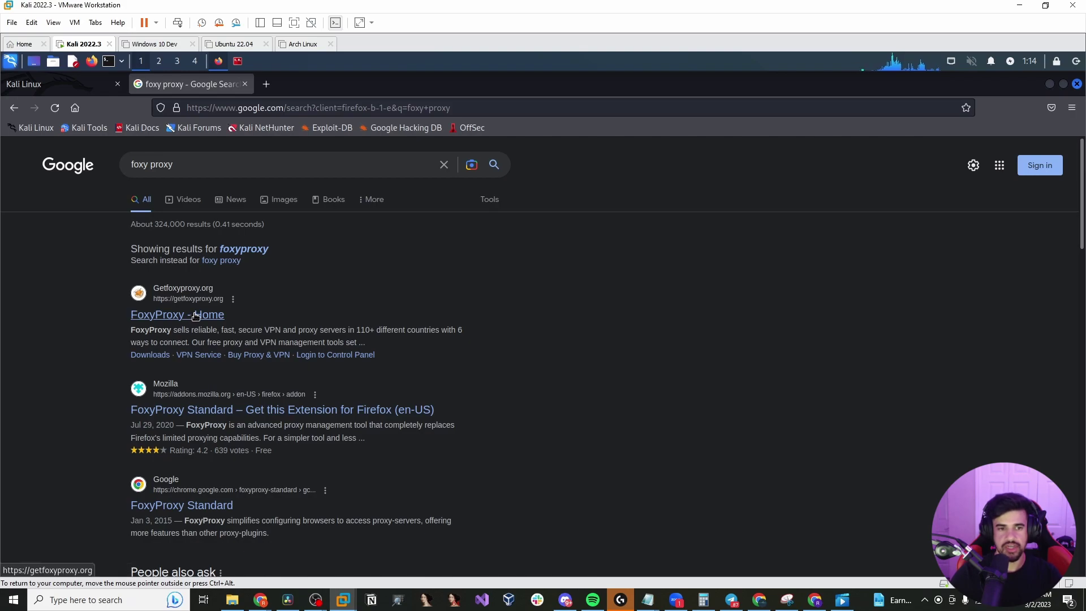
# - Install FoxyProxy Standard 7.5.1 from Mozilla add-ons, then bring up its options
pyautogui.click(195, 315)
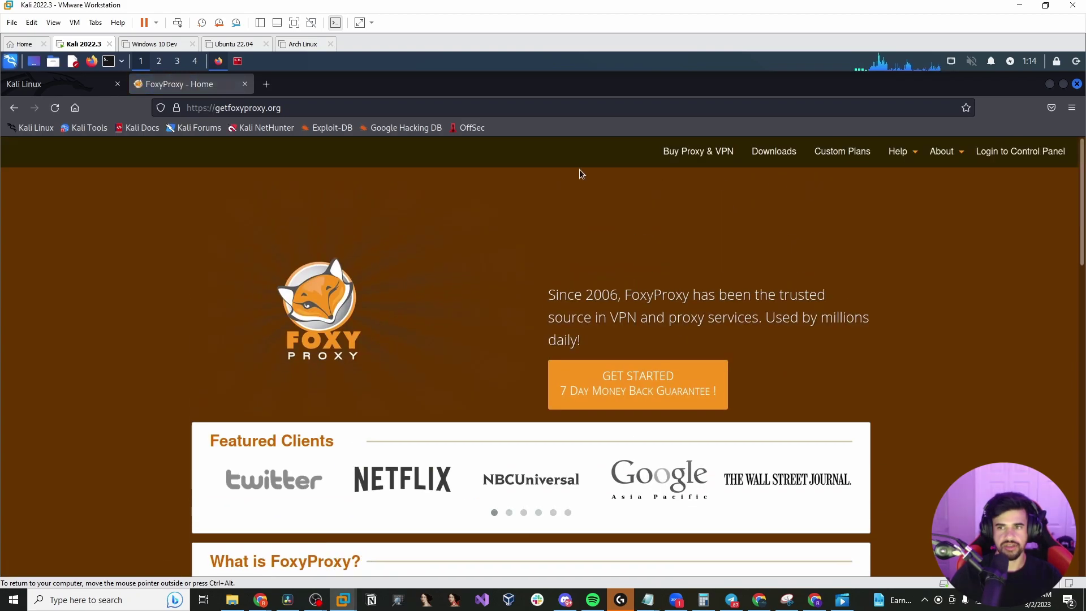
pyautogui.click(14, 108)
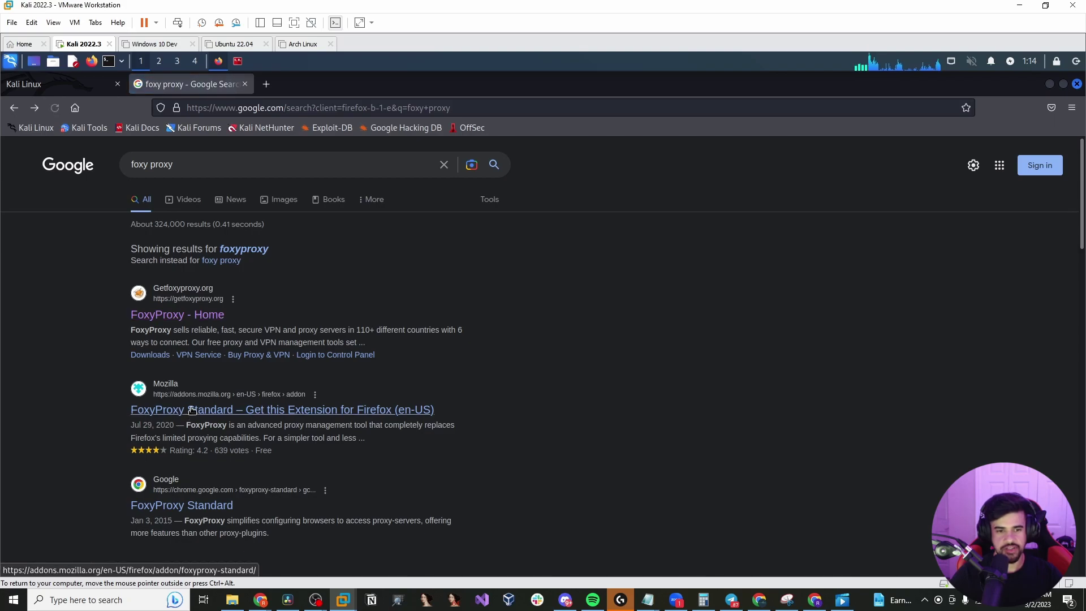
pyautogui.click(192, 410)
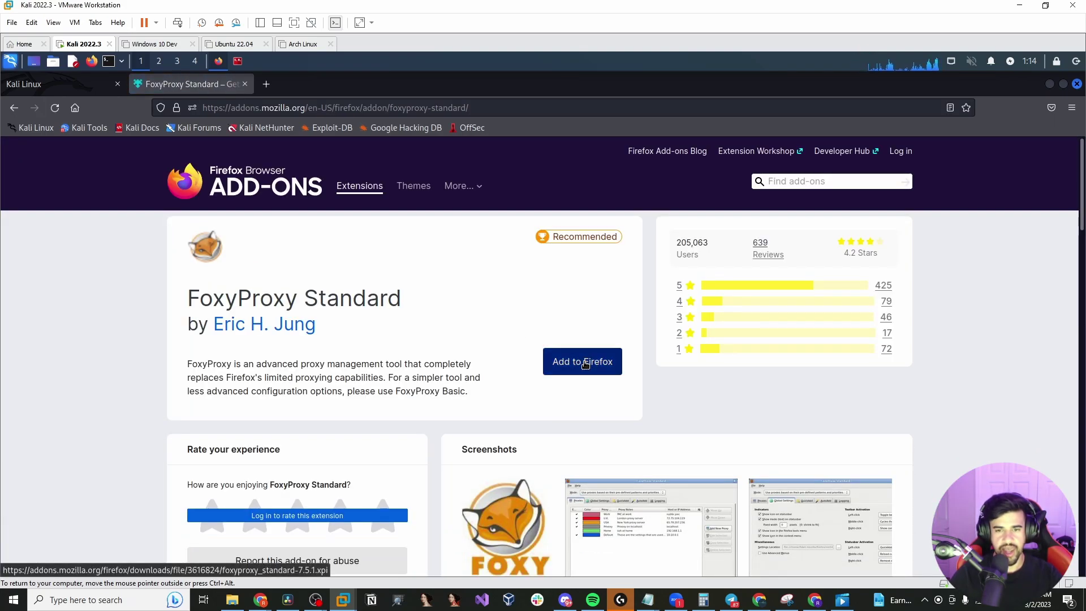
pyautogui.click(582, 360)
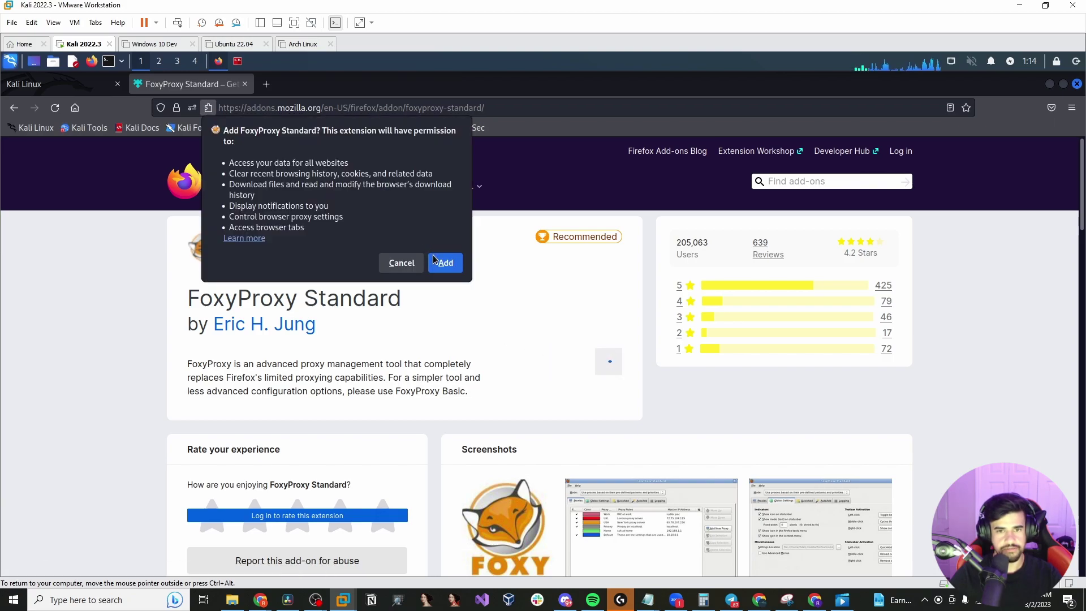
pyautogui.click(444, 262)
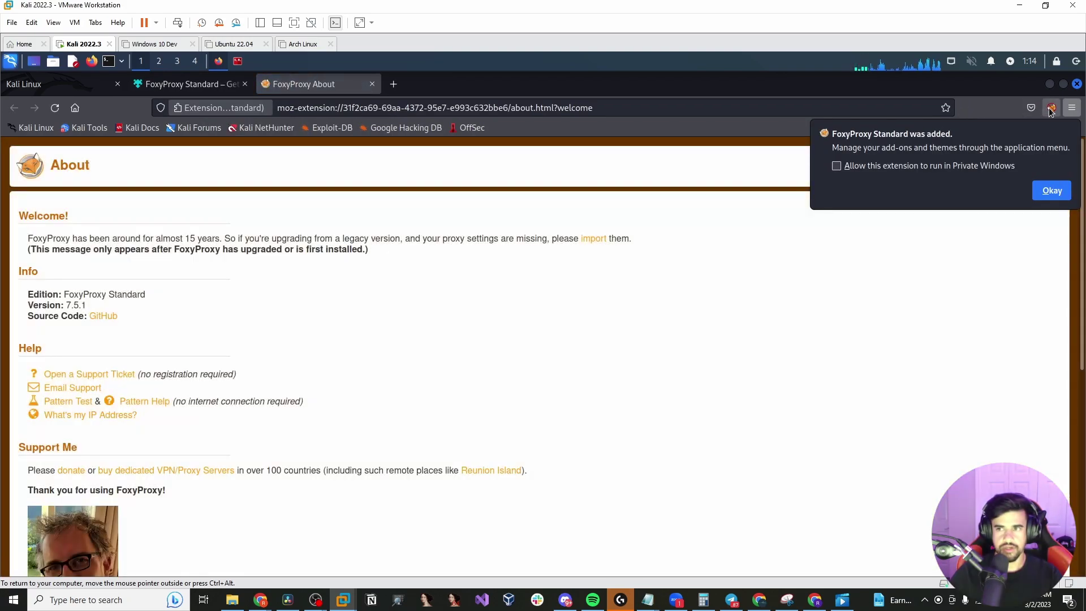
pyautogui.click(1050, 108)
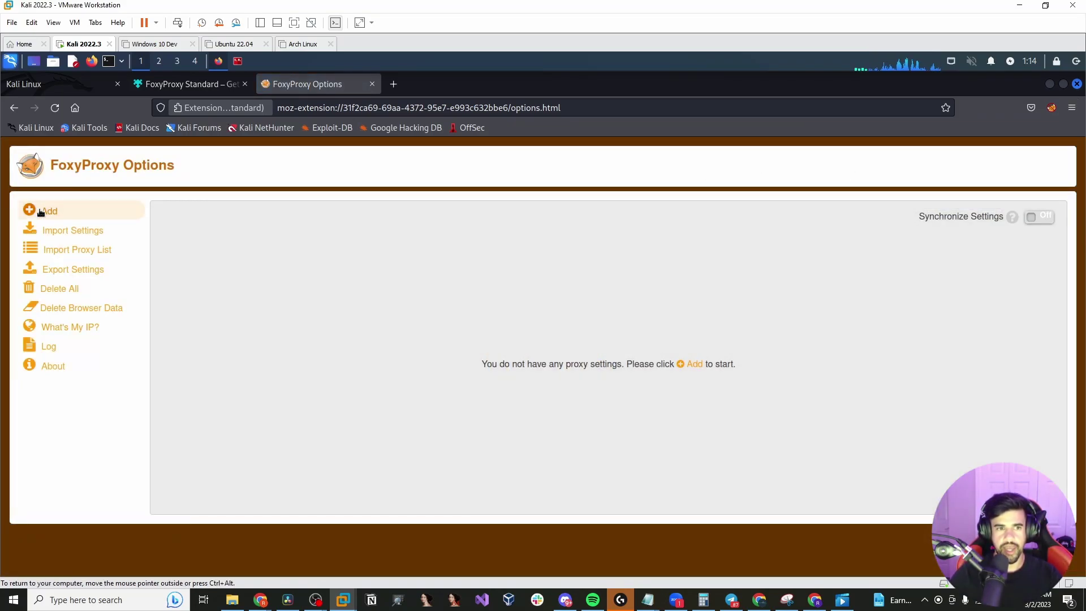
# - Add a proxy named Burp with IP 127.0.0.1 and port 8080
pyautogui.click(44, 211)
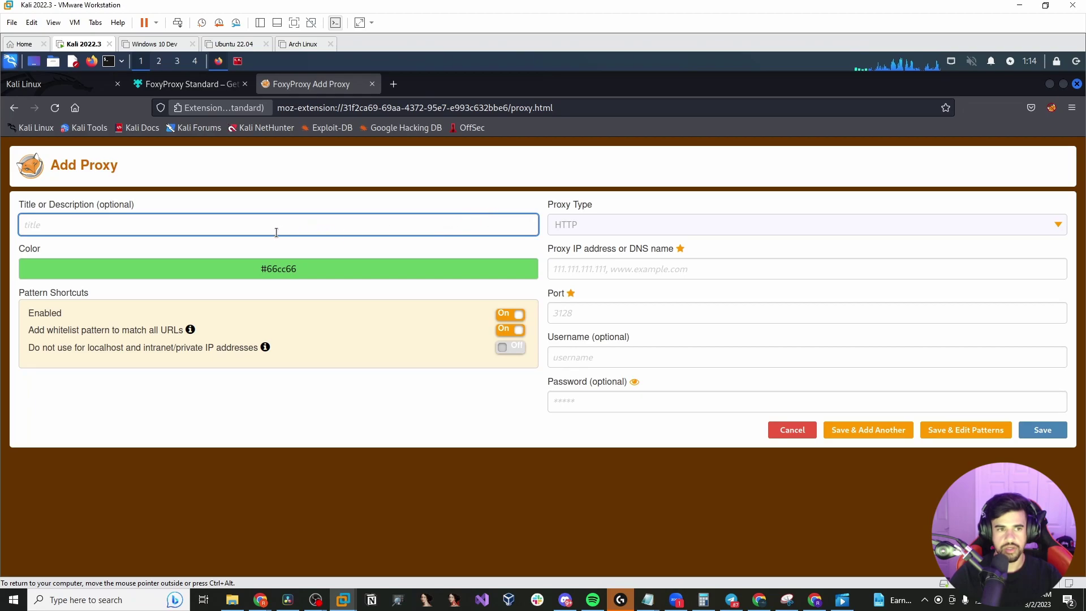
pyautogui.write('Burp')
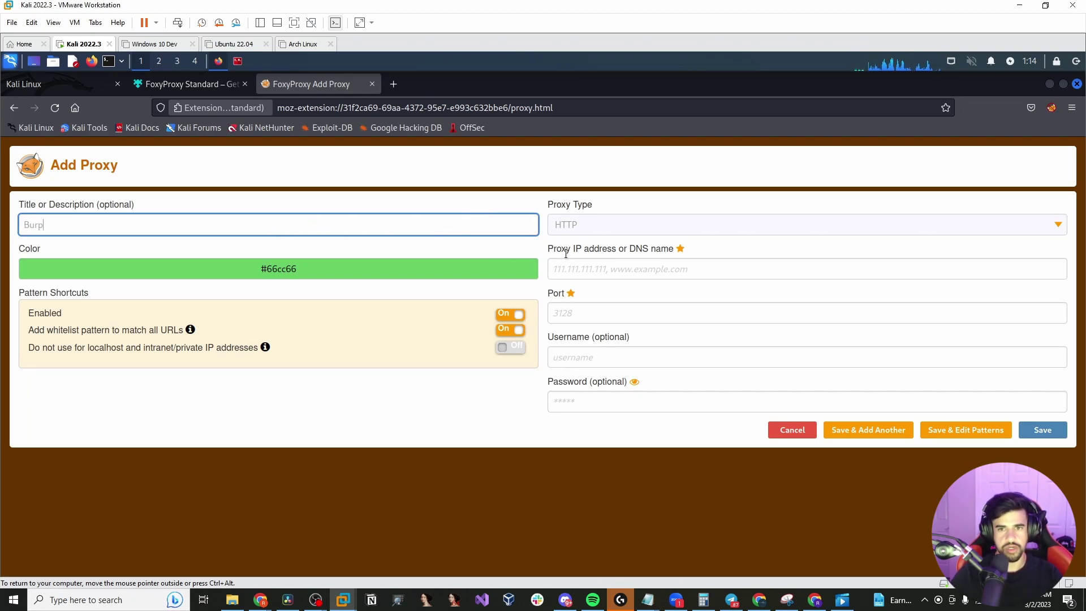
pyautogui.click(559, 270)
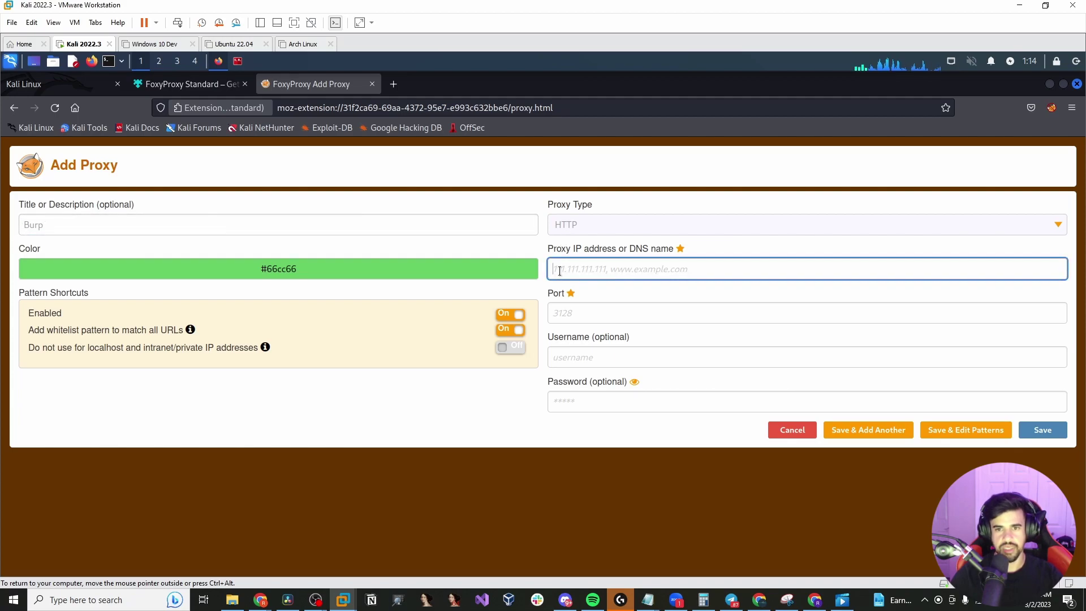
pyautogui.write('127.0.0.1')
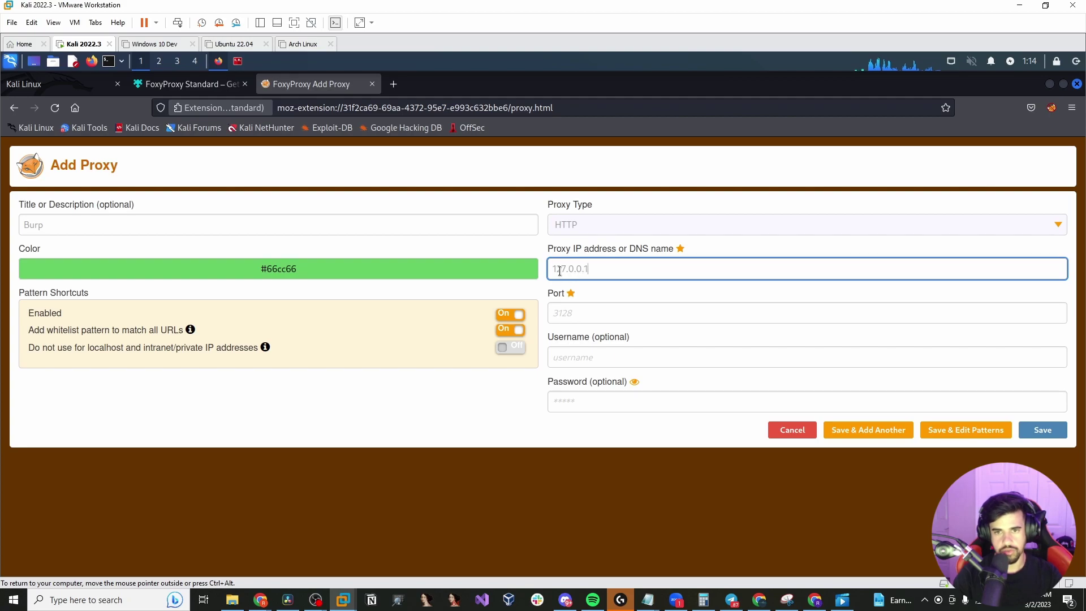
pyautogui.click(578, 320)
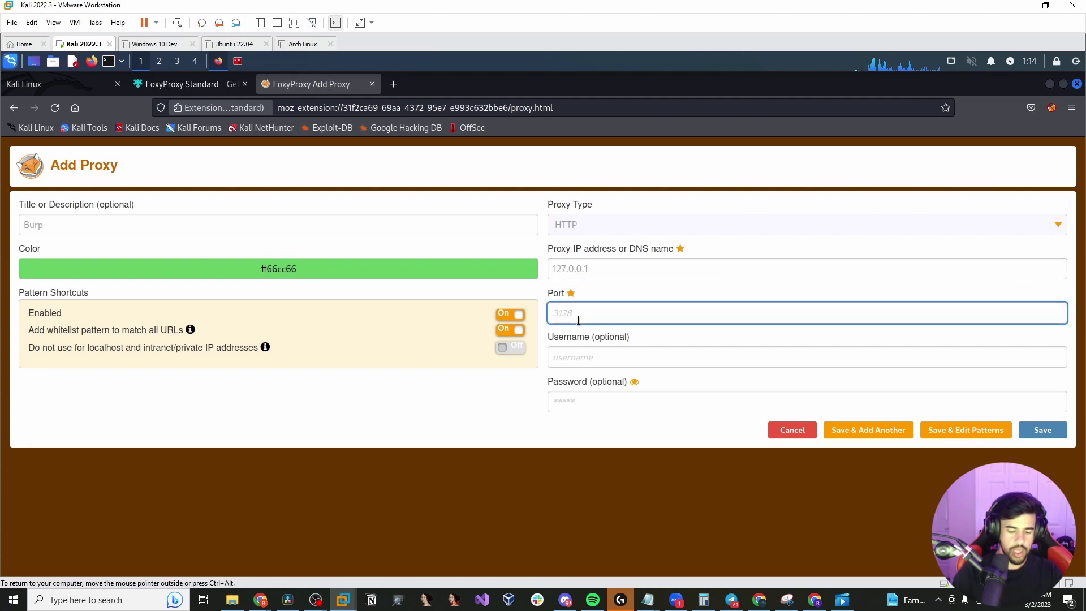
pyautogui.write('8080')
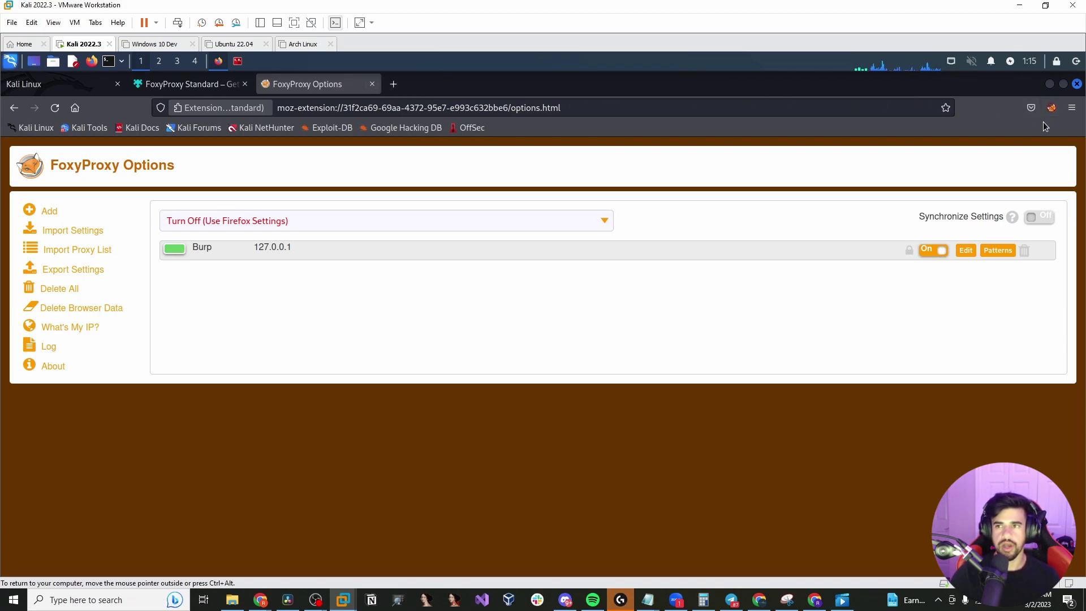
# - Switch FoxyProxy to Burp, then turn proxying off to use Firefox settings
pyautogui.click(1051, 108)
pyautogui.click(891, 191)
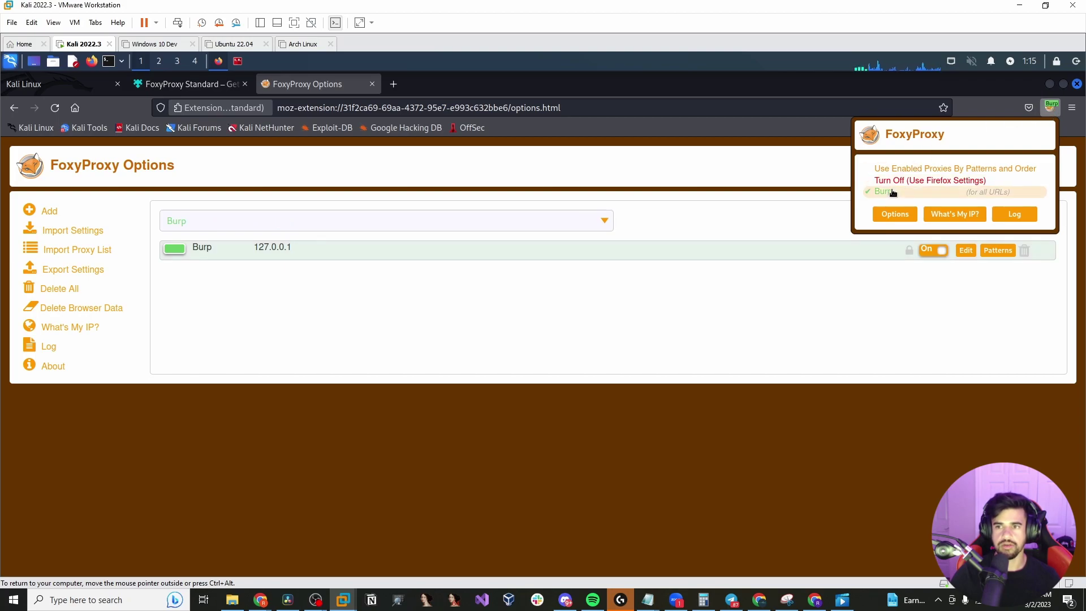
pyautogui.click(942, 181)
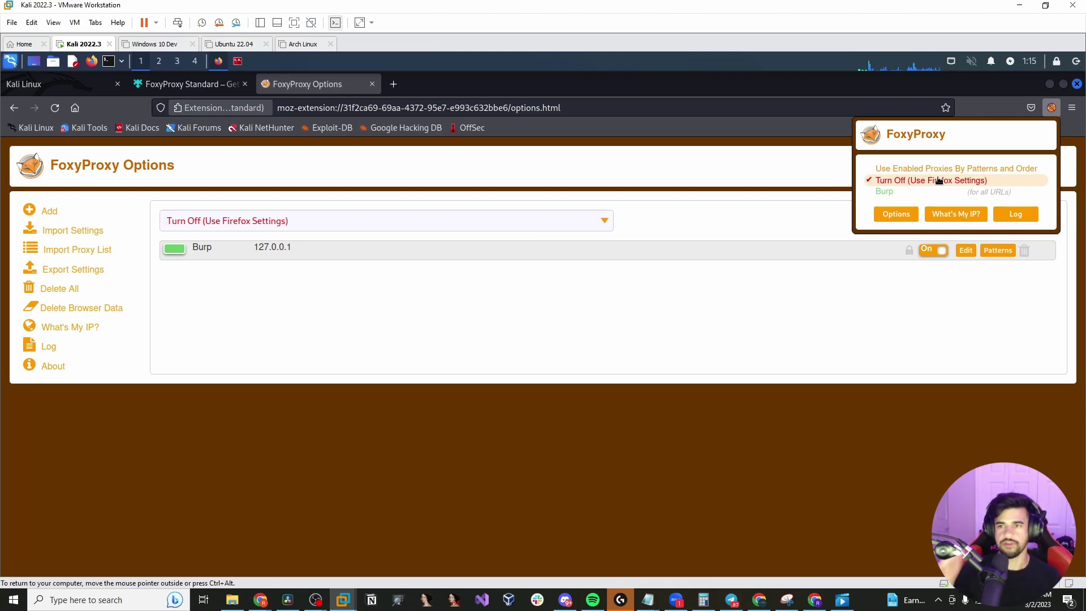
pyautogui.click(1071, 108)
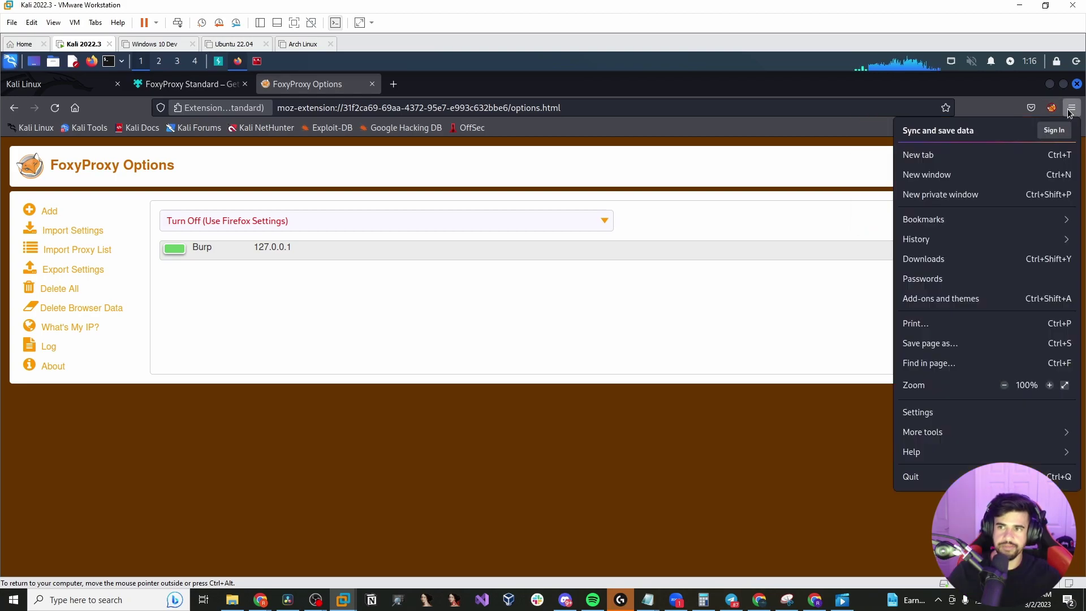
# - Search the web for 'wappalyzer firefox' from the address bar
pyautogui.click(494, 315)
pyautogui.click(364, 111)
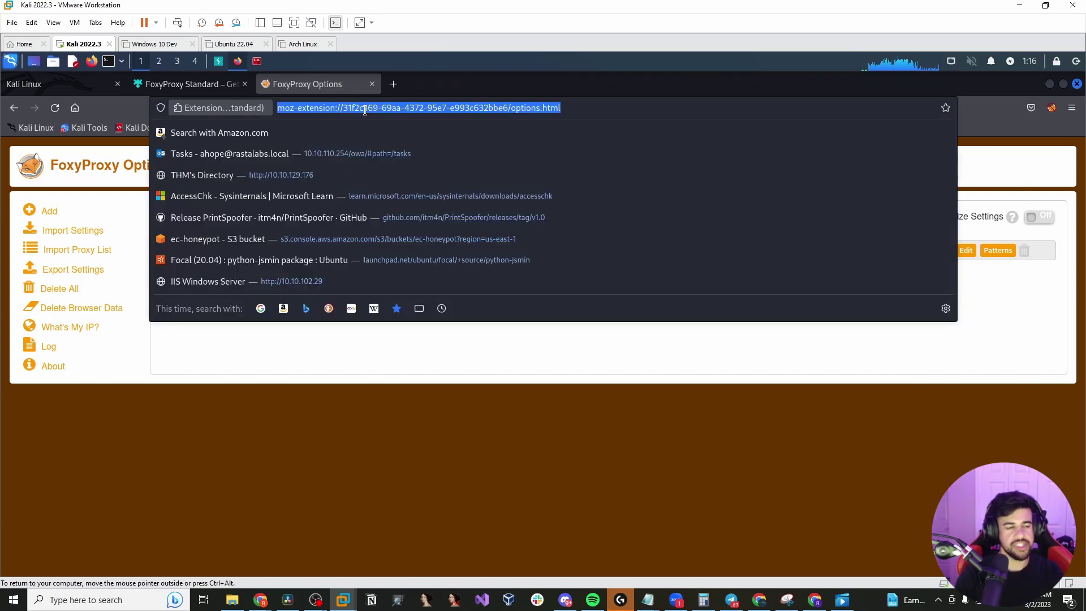
pyautogui.write('wapp')
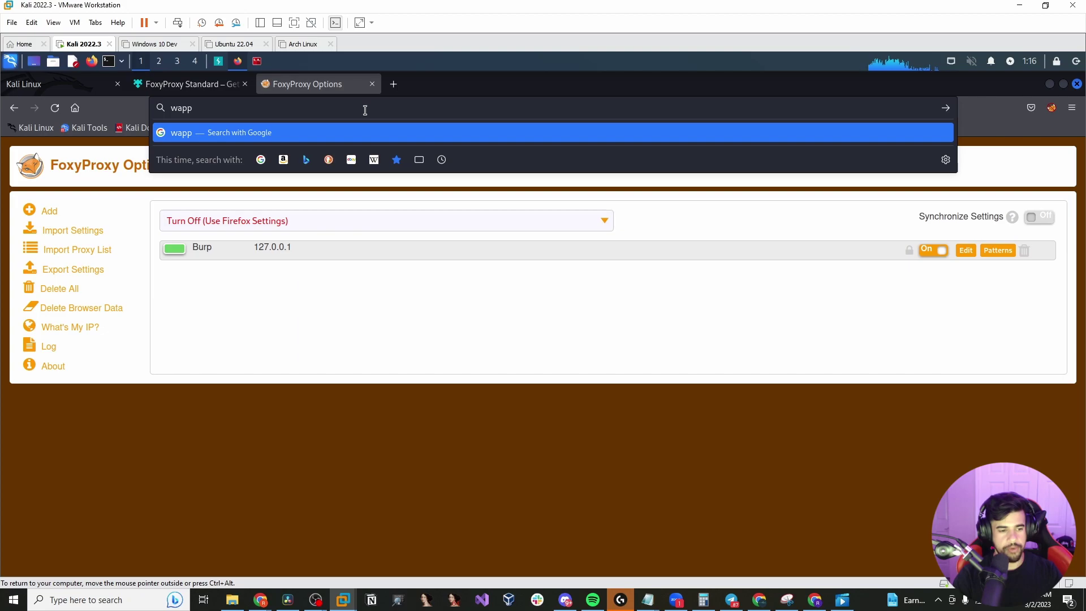
pyautogui.write('alyzer')
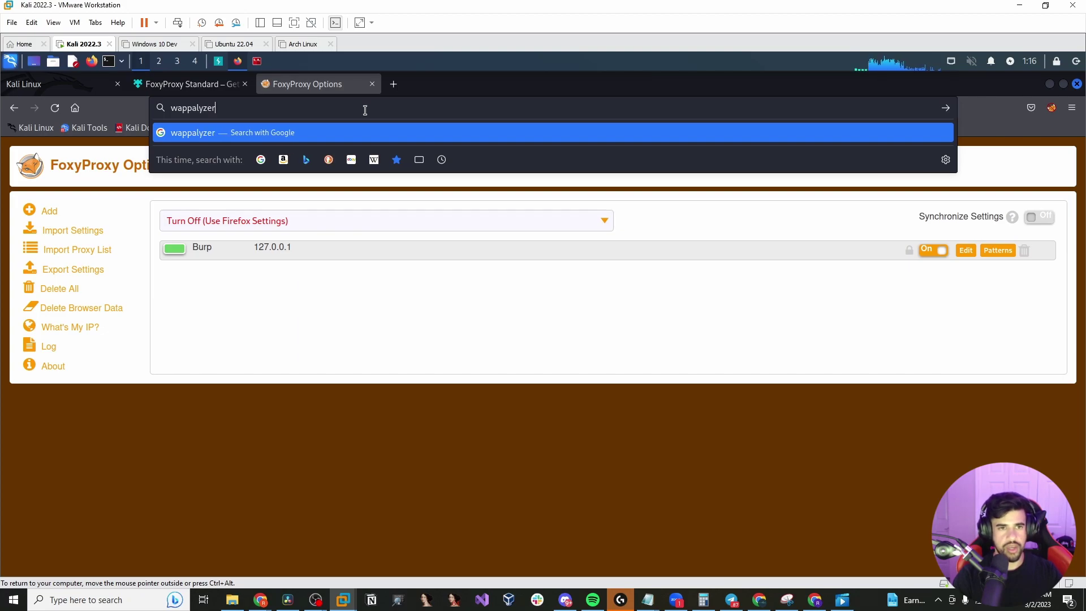
pyautogui.press('Return')
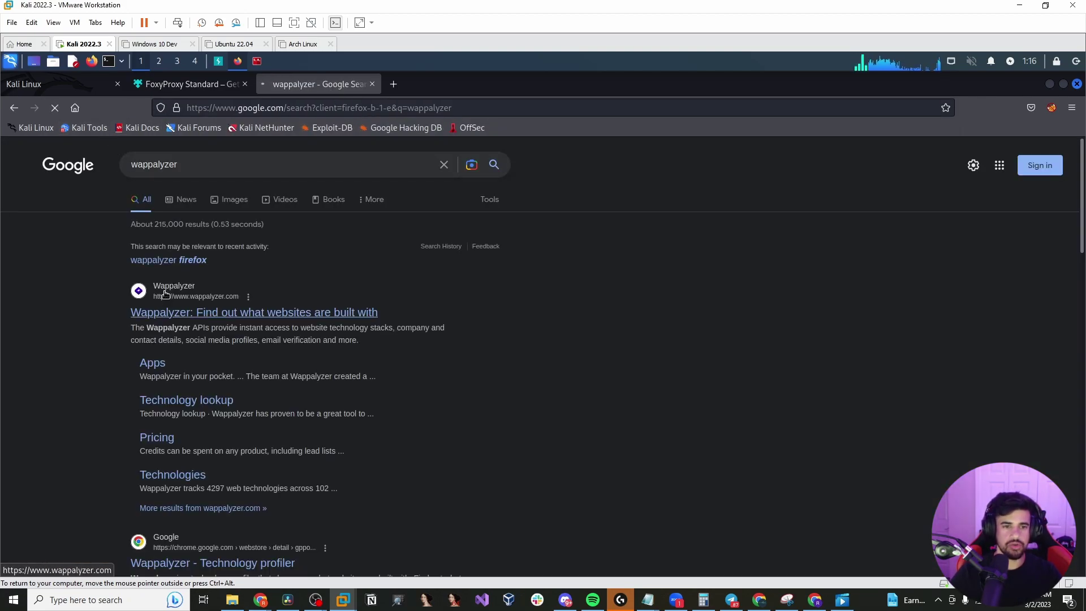
pyautogui.click(172, 261)
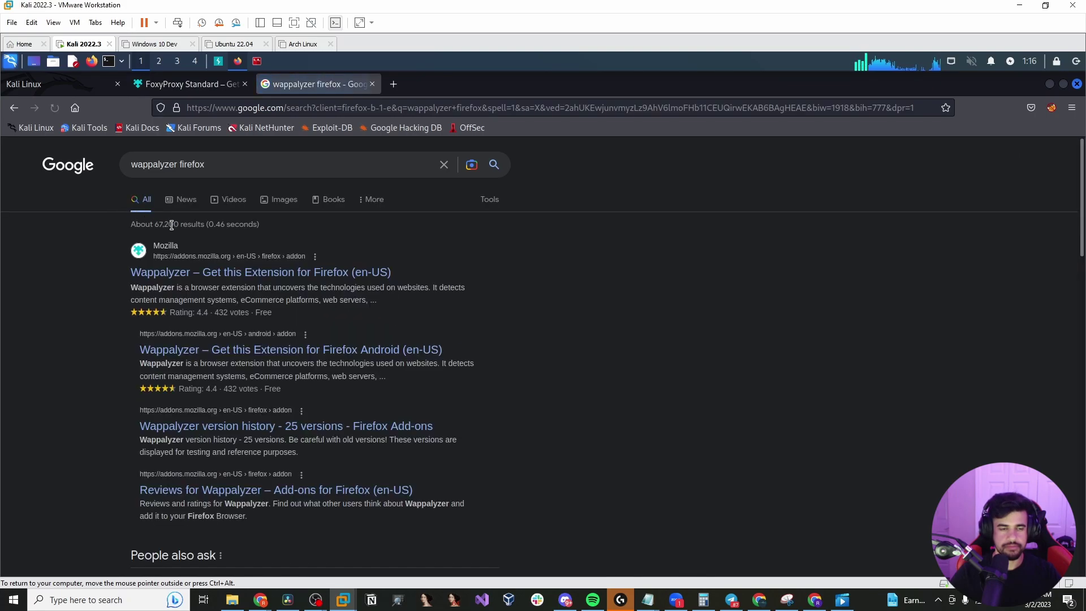
# - Add Wappalyzer to Firefox from its Mozilla add-ons page, granting its permissions
pyautogui.click(152, 273)
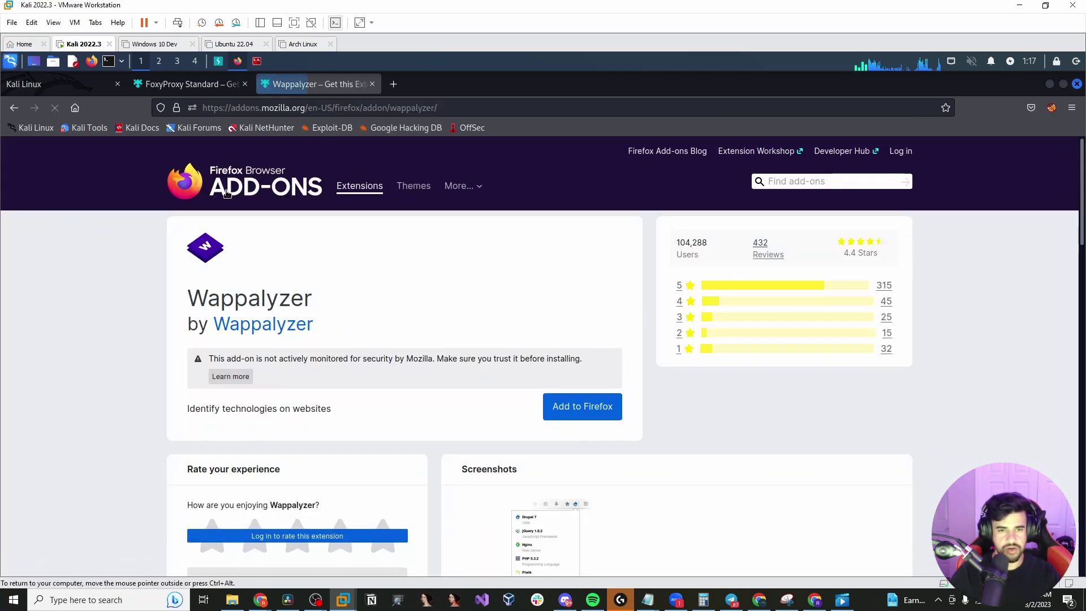
pyautogui.scroll(-3, 286, 286)
pyautogui.click(573, 218)
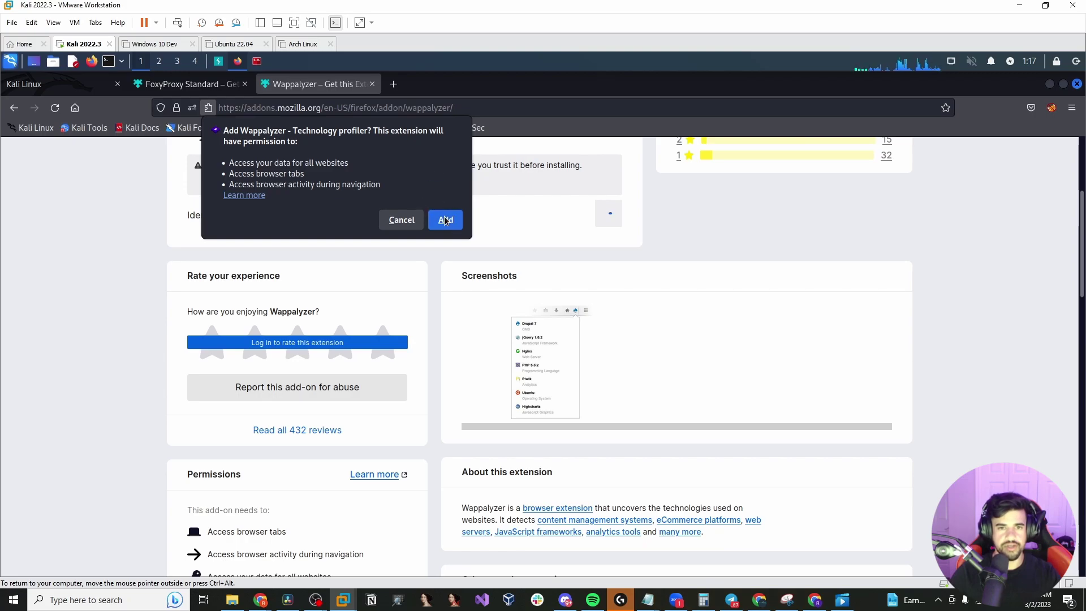
pyautogui.click(445, 220)
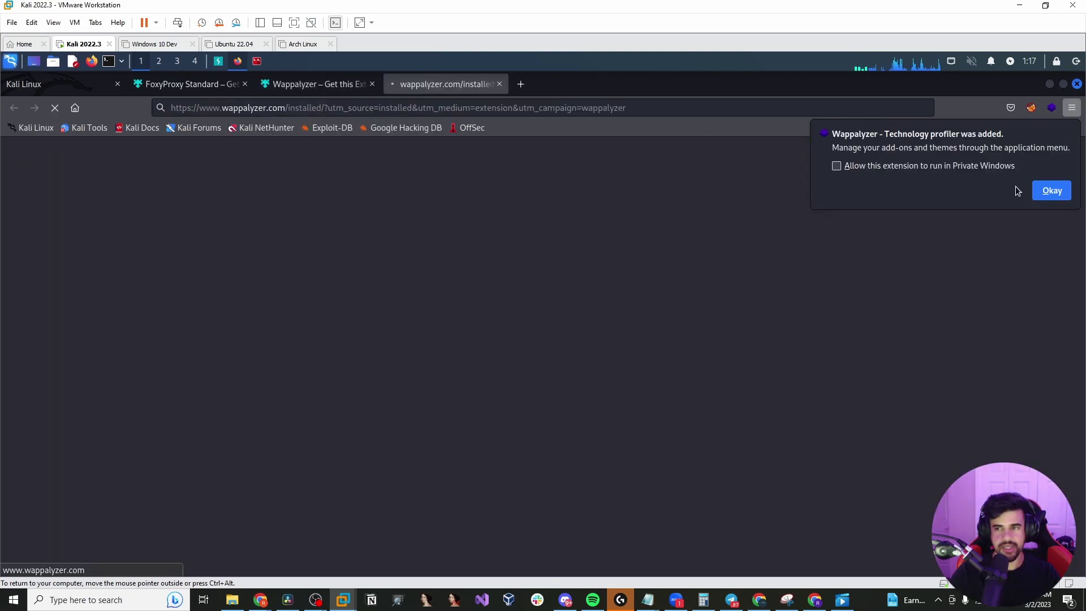
# - Dismiss the Wappalyzer added notice and open a fresh blank tab
pyautogui.click(1044, 192)
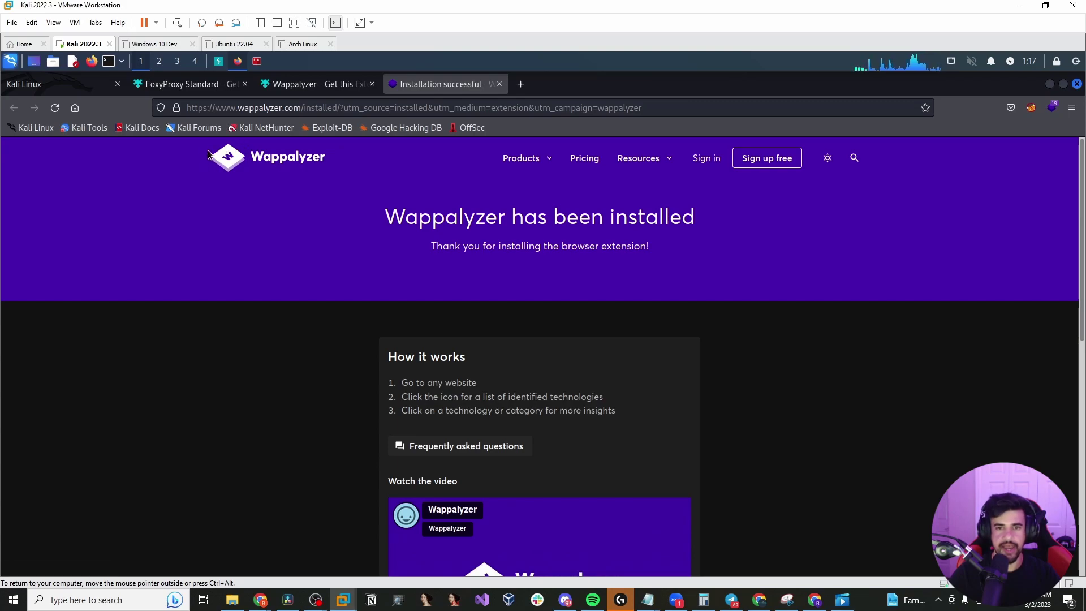
pyautogui.click(520, 84)
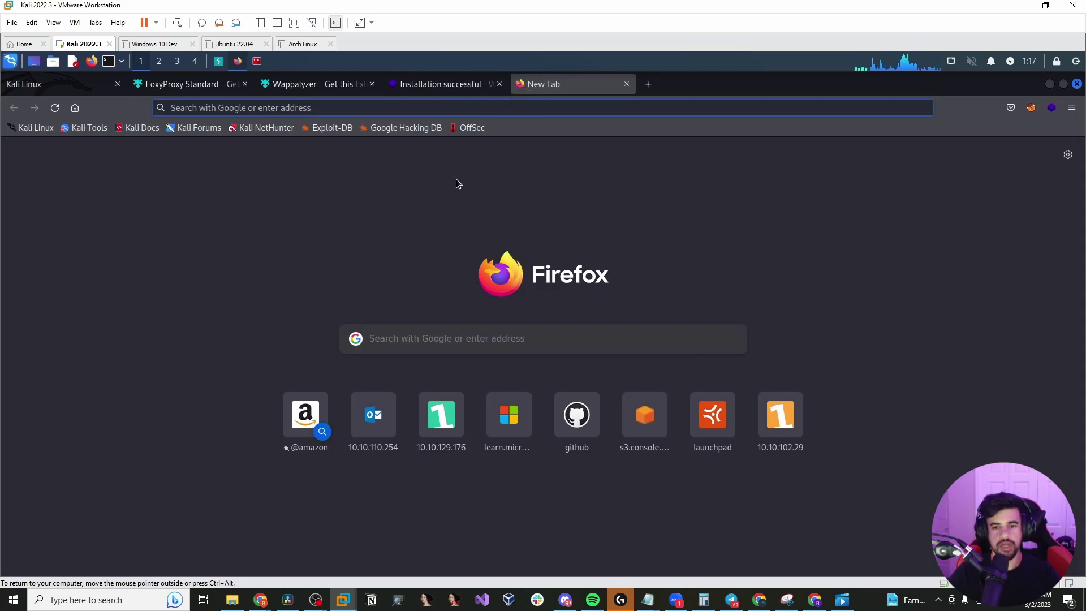
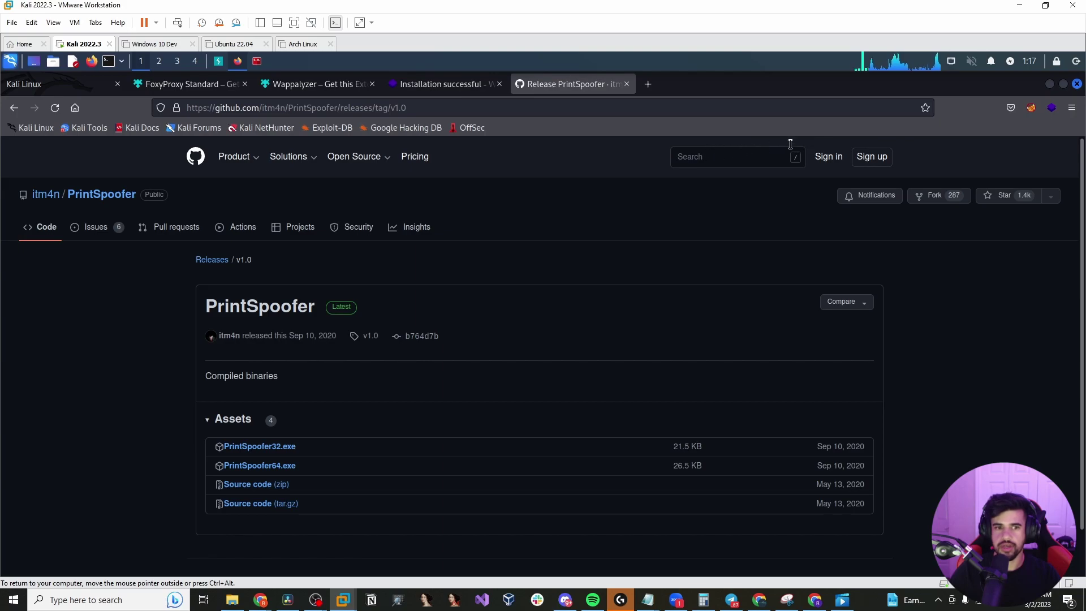
# - Accept Wappalyzer's data notice and review the detected technologies, such as lit-html 1.1.2, GitHub Pages, AWS and HSTS
pyautogui.click(1053, 113)
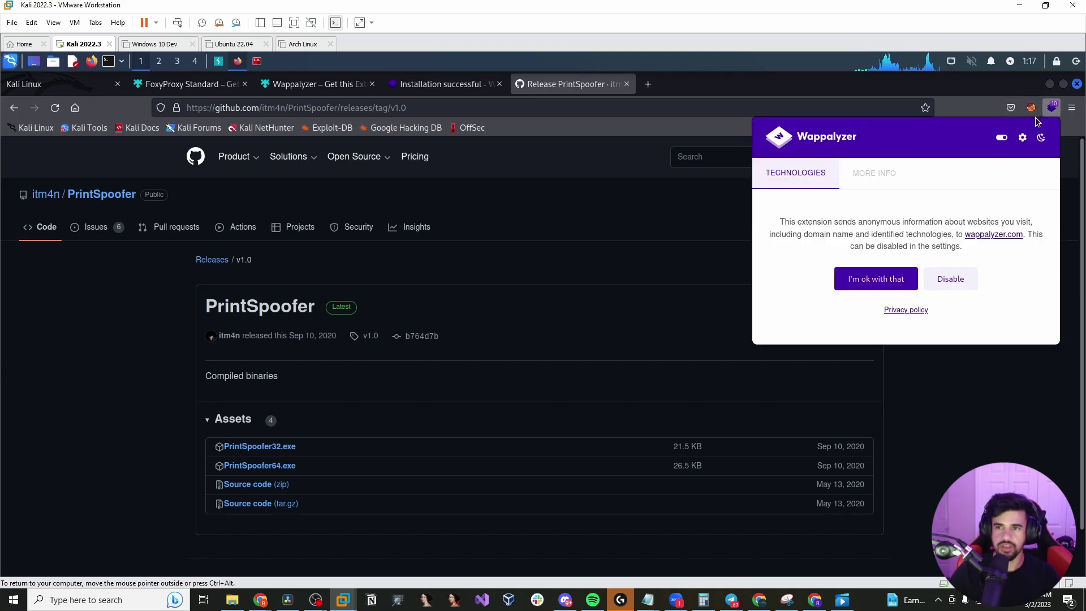
pyautogui.click(863, 280)
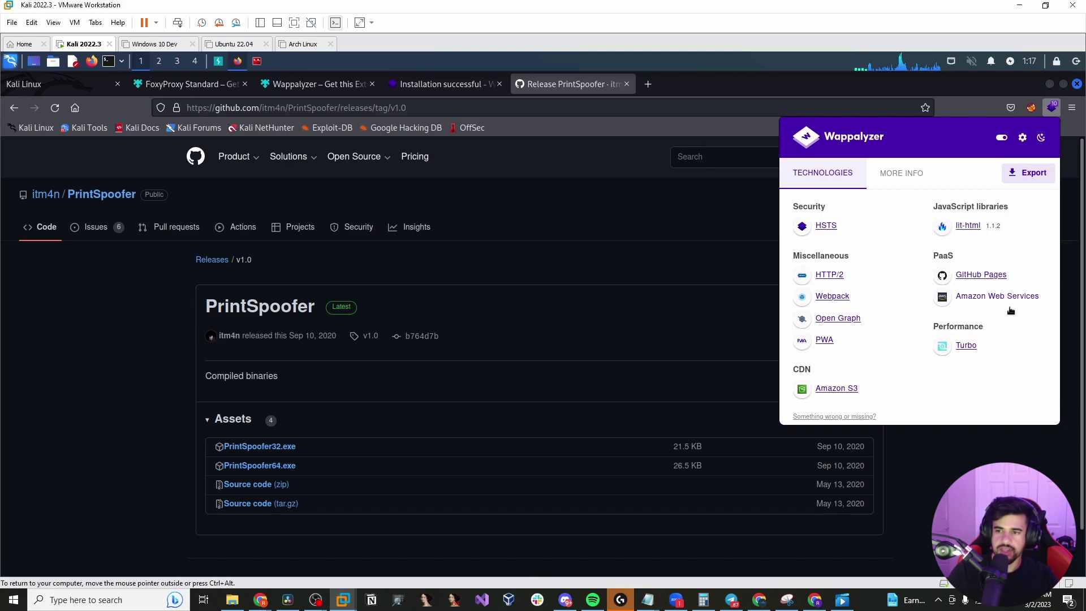
pyautogui.scroll(-2, 905, 322)
pyautogui.scroll(-1, 867, 329)
pyautogui.scroll(3, 866, 326)
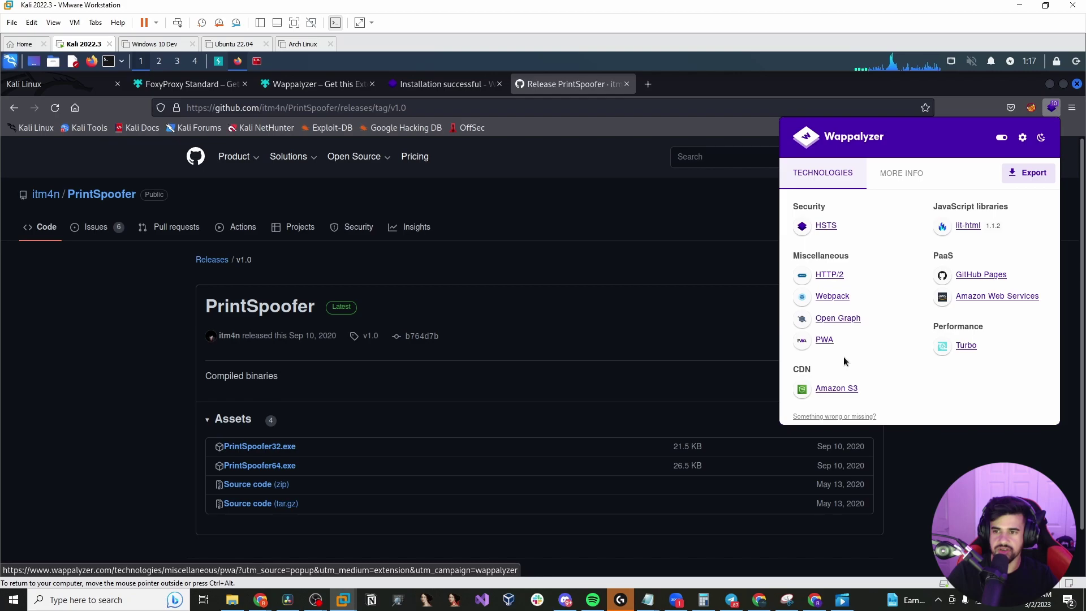
pyautogui.scroll(-3, 802, 245)
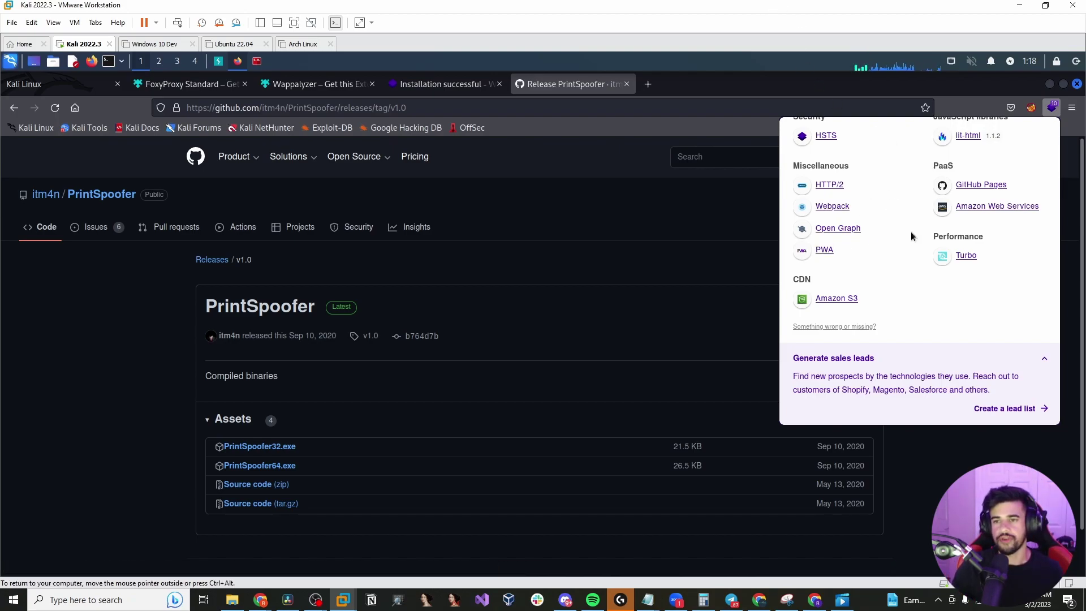
pyautogui.scroll(3, 911, 244)
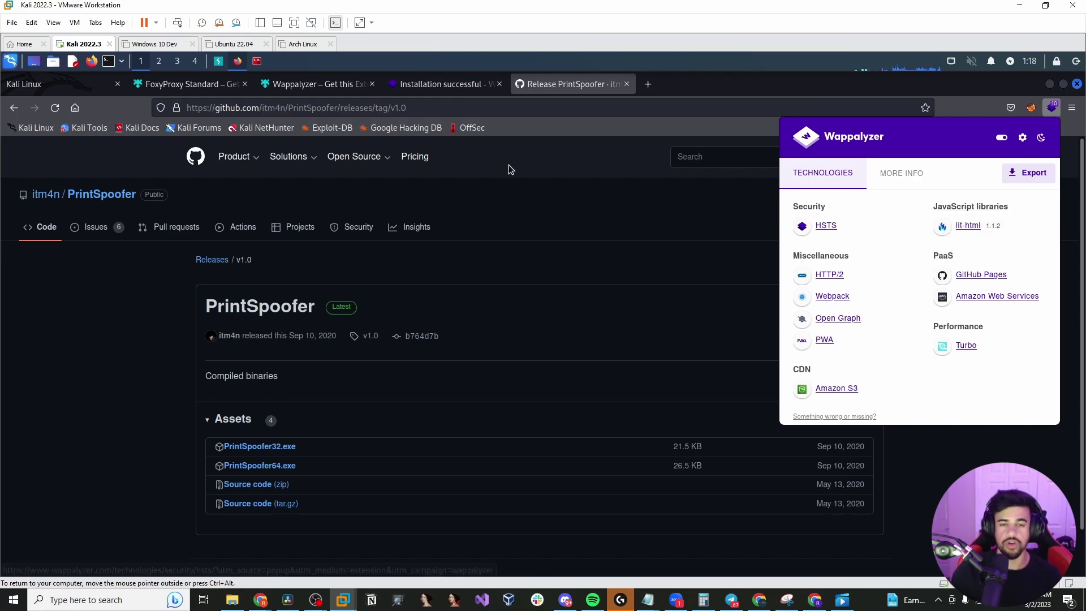
# - Close Wappalyzer, hide Firefox, and start a default temporary Burp project without sending feedback
pyautogui.click(643, 219)
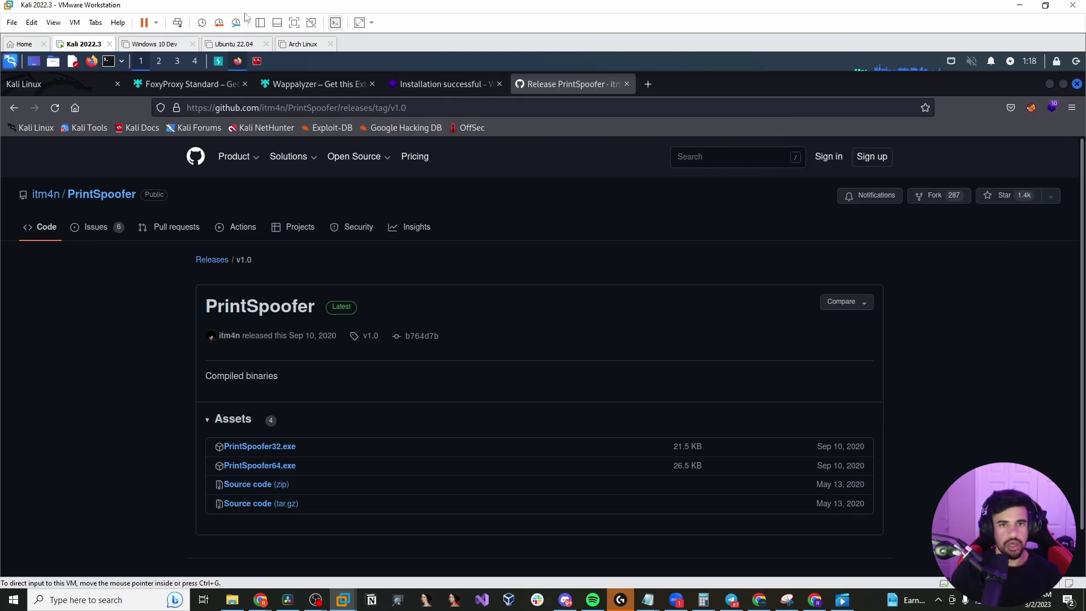
pyautogui.click(1050, 84)
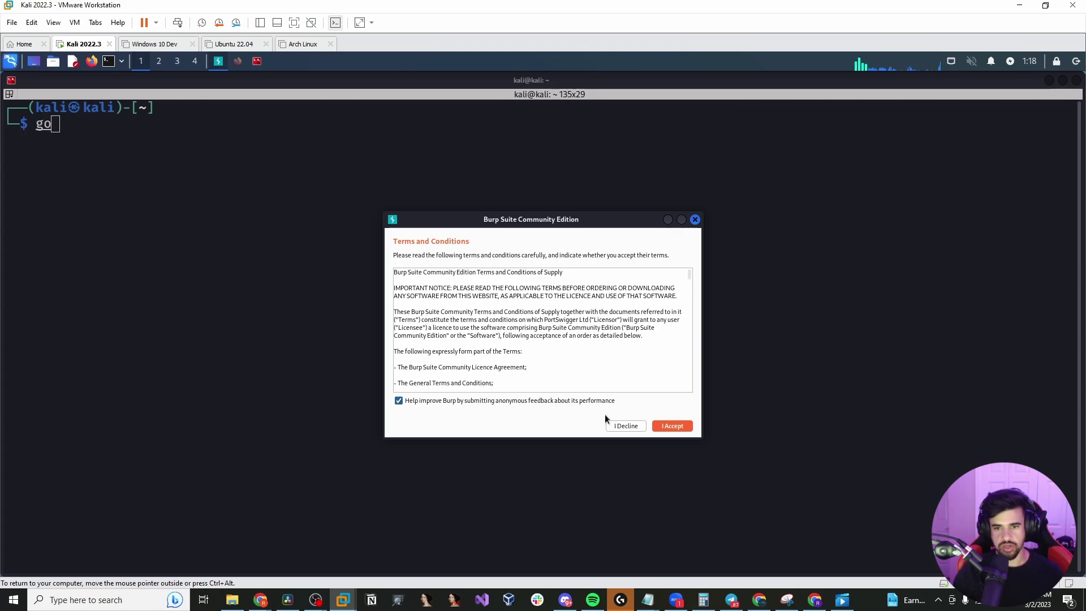
pyautogui.click(399, 401)
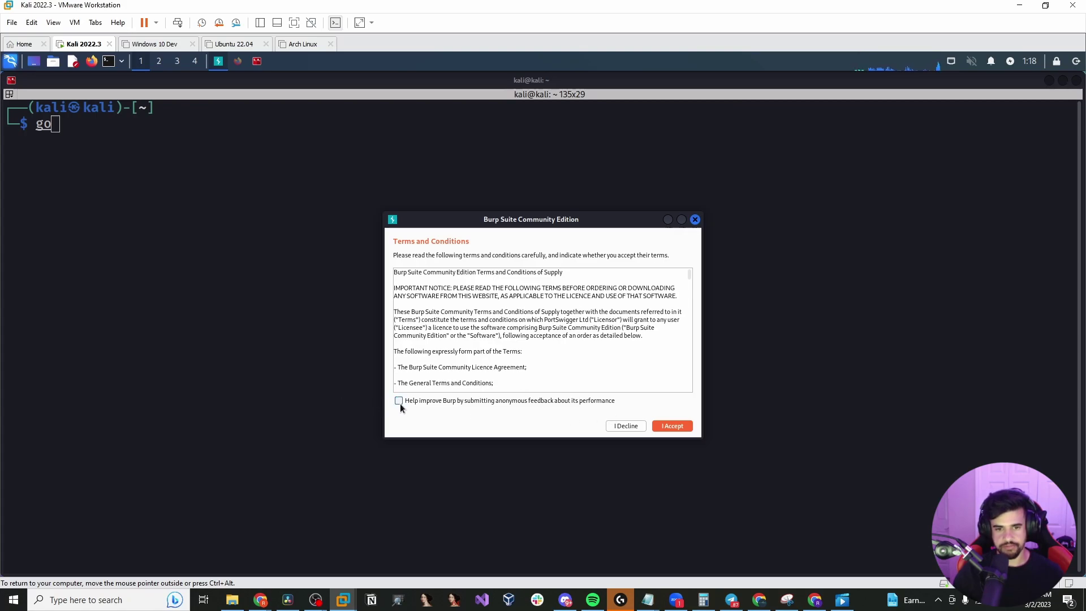
pyautogui.click(671, 424)
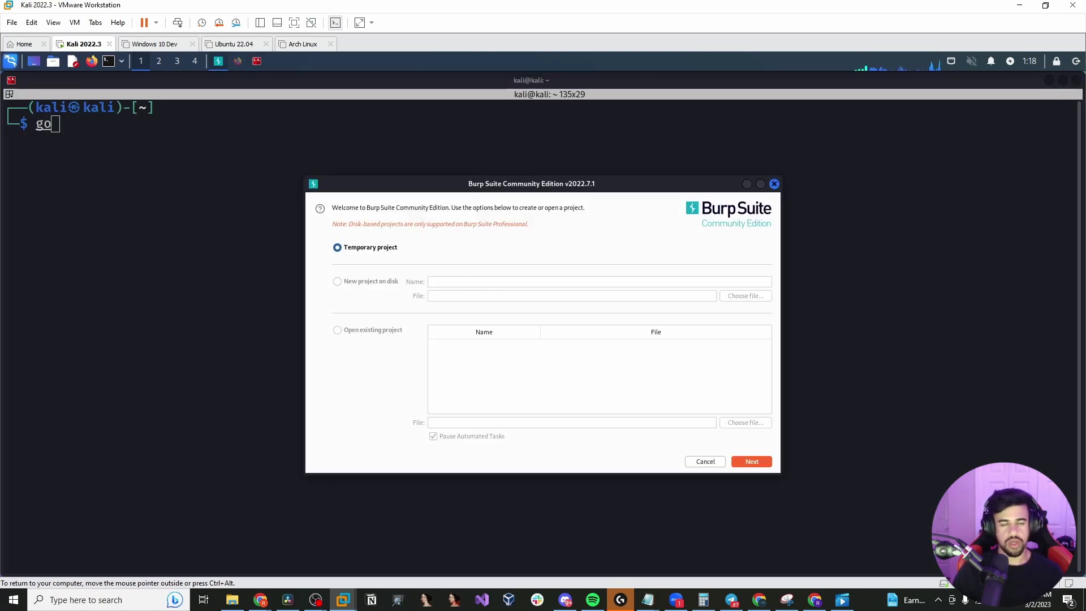
pyautogui.click(757, 464)
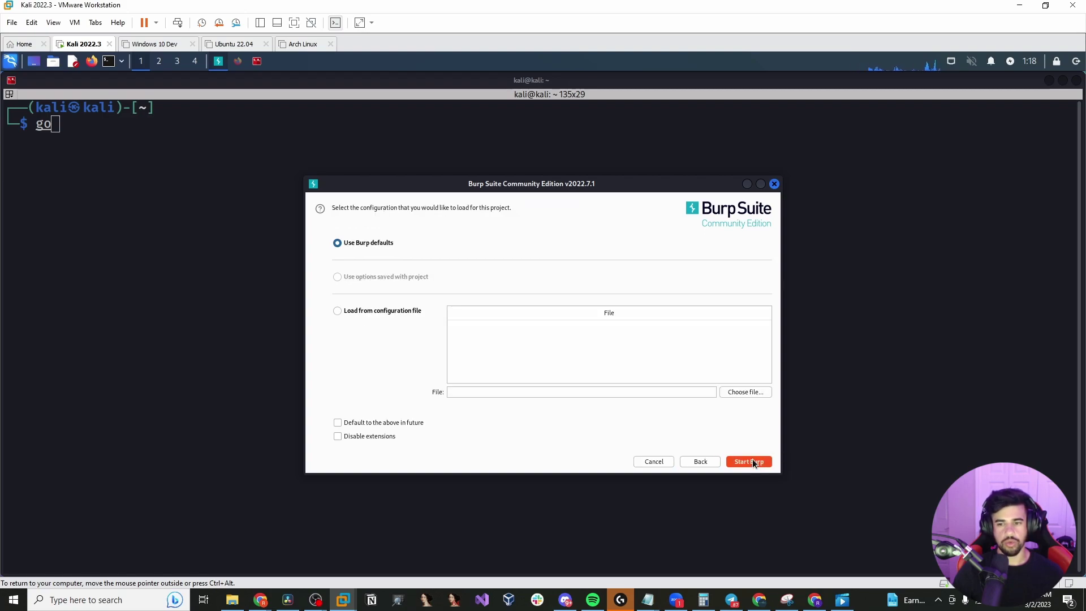
pyautogui.click(752, 462)
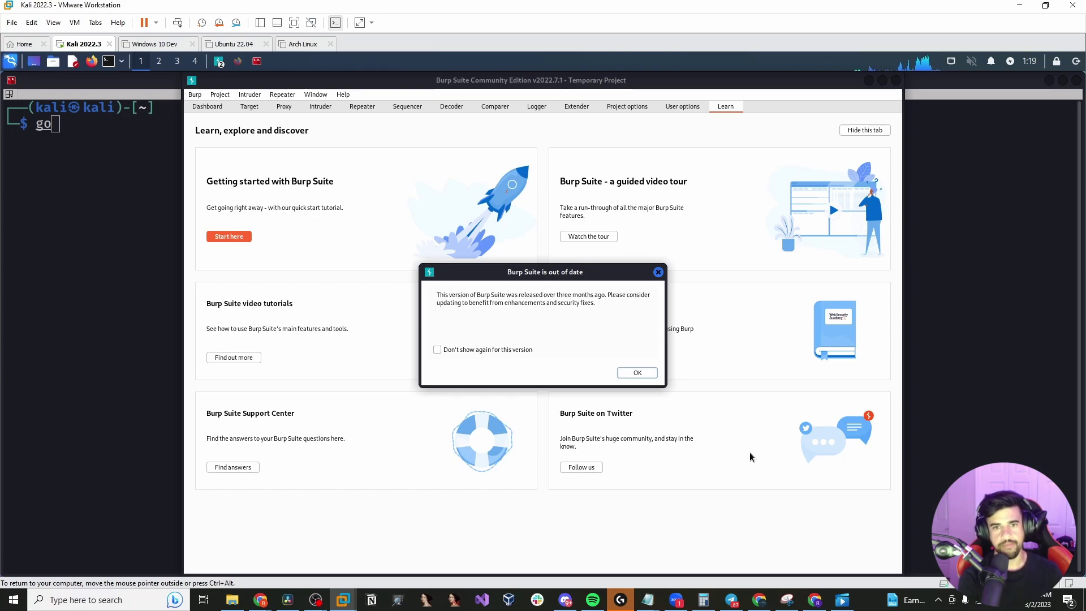
pyautogui.click(635, 373)
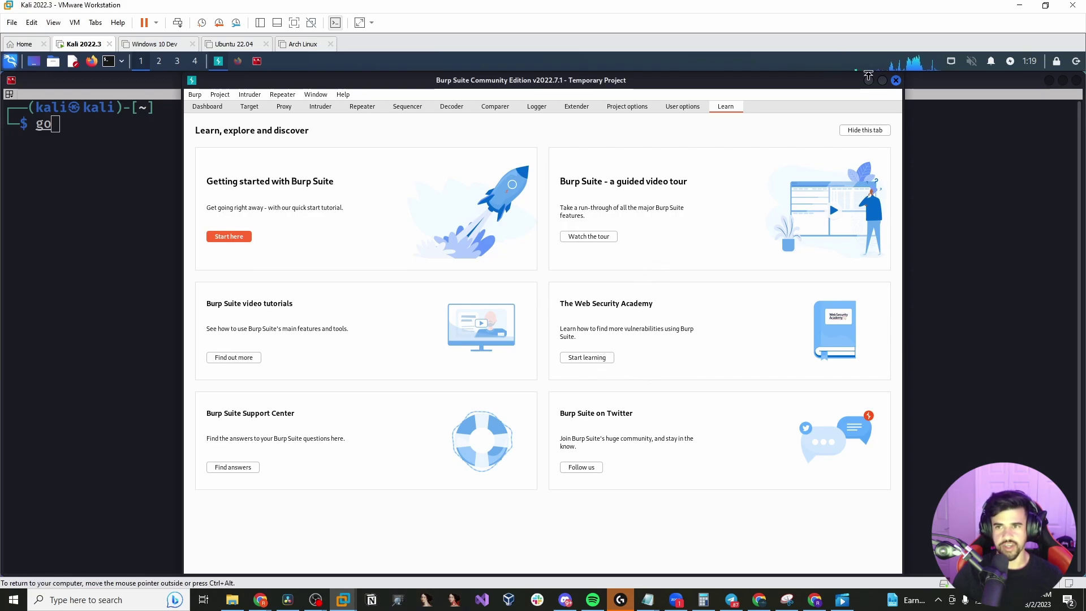
# - Minimize Burp Suite to bring the Kali terminal back into view
pyautogui.click(869, 80)
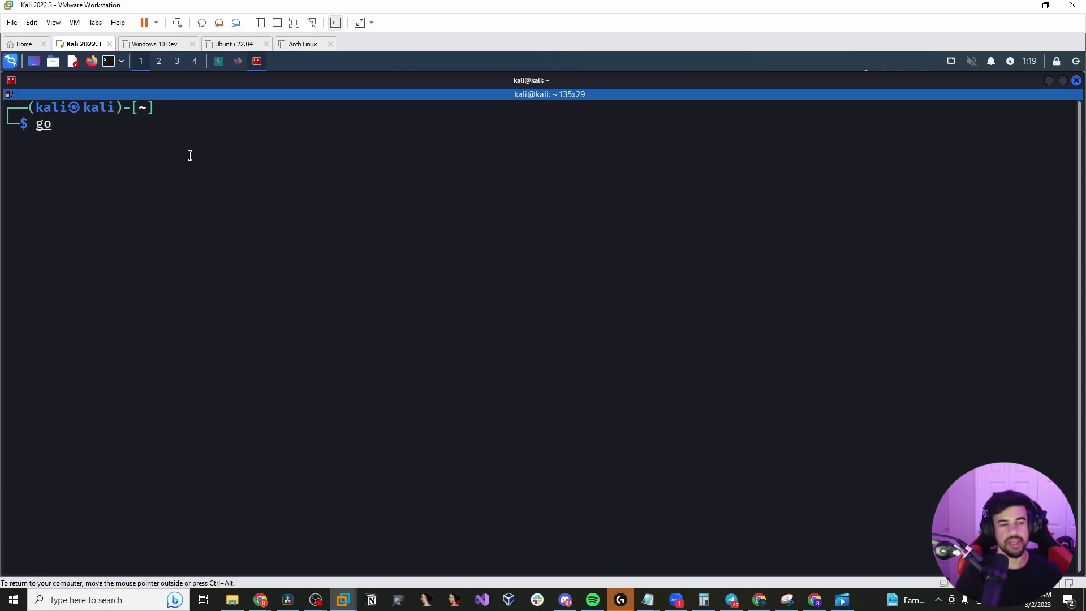
# - Type 'gobuster dir' at the terminal prompt, then erase the whole line
pyautogui.write('buster')
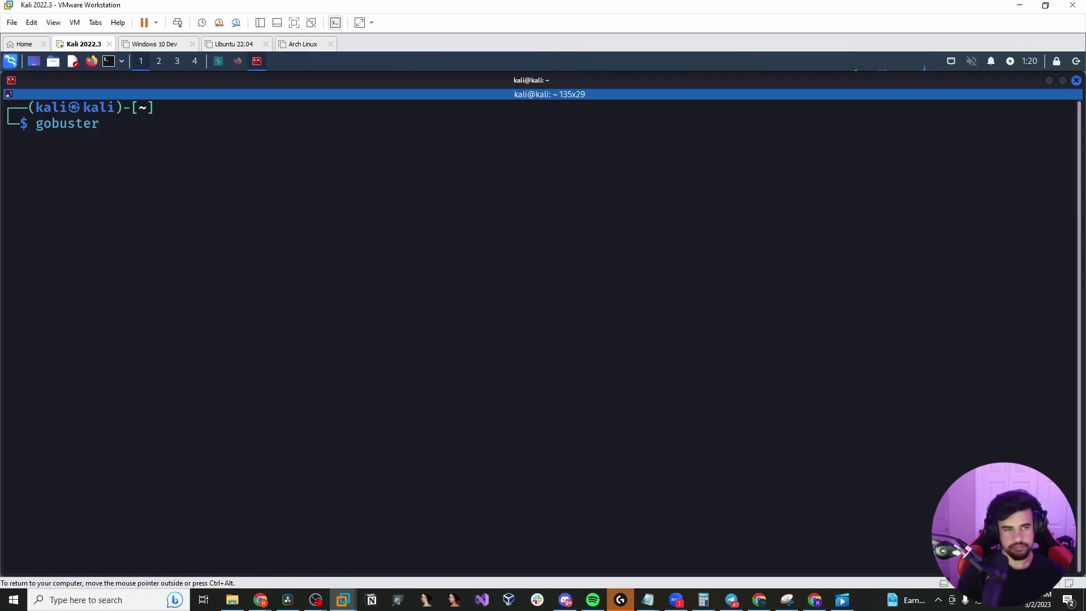
pyautogui.write('dir')
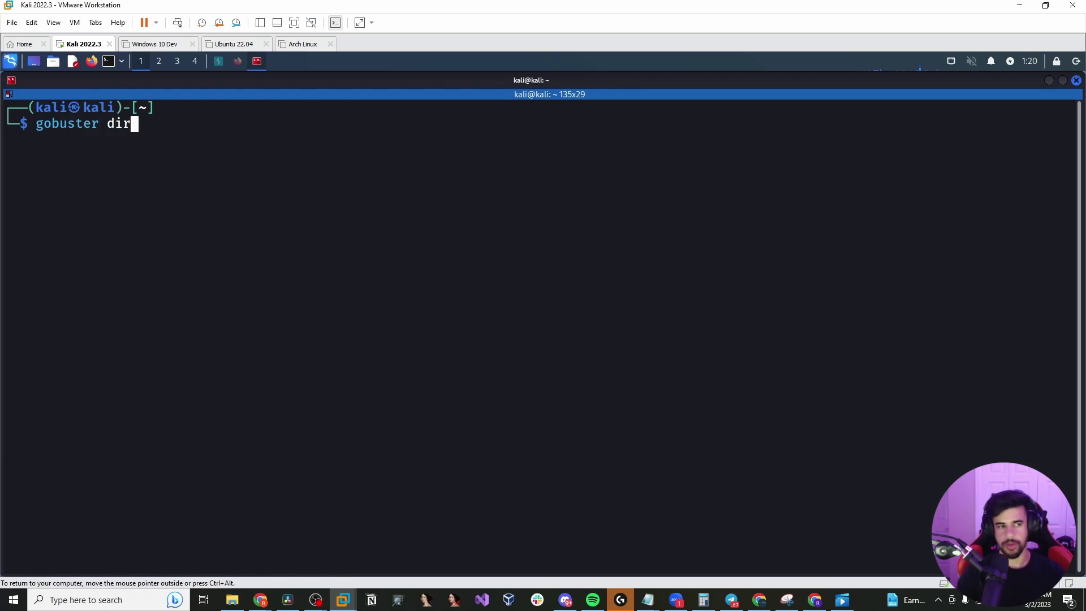
pyautogui.press('BackSpace')
pyautogui.press('BackSpace')
pyautogui.press('BackSpace')
pyautogui.press('BackSpace')
pyautogui.press('BackSpace')
pyautogui.press('BackSpace')
pyautogui.press('BackSpace')
pyautogui.press('BackSpace')
pyautogui.press('BackSpace')
pyautogui.press('BackSpace')
pyautogui.press('BackSpace')
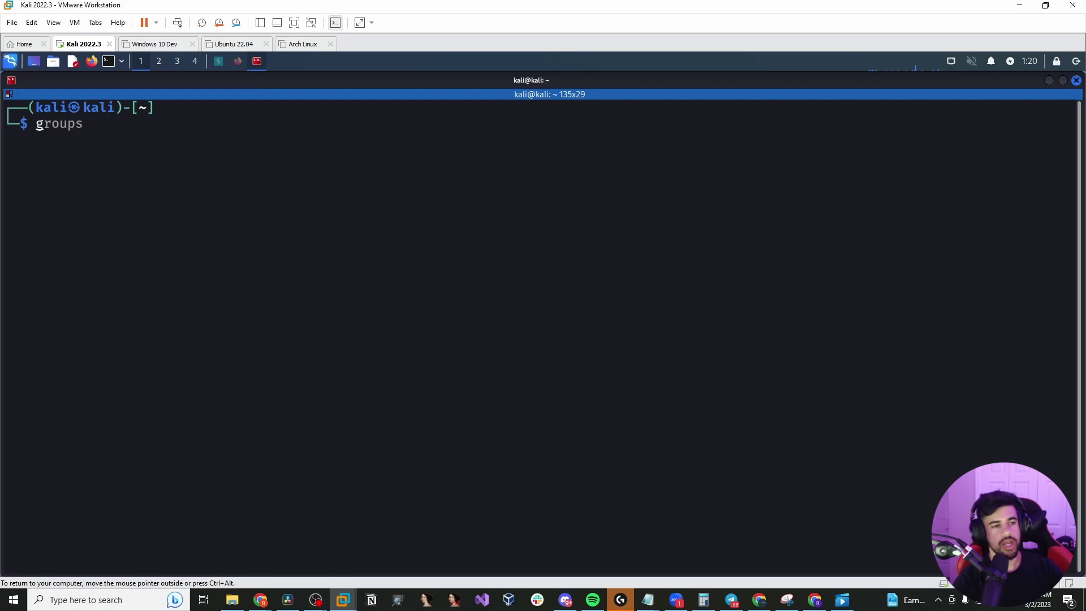
pyautogui.press('BackSpace')
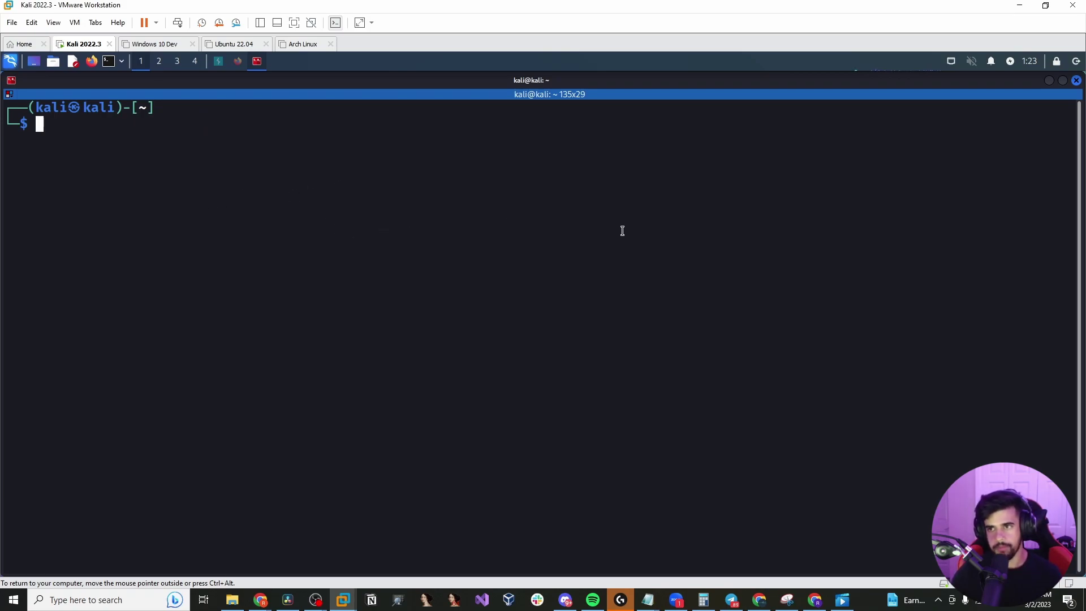
# - Launch Visual Studio Code by searching 'vsc' in the Kali application menu
pyautogui.click(8, 65)
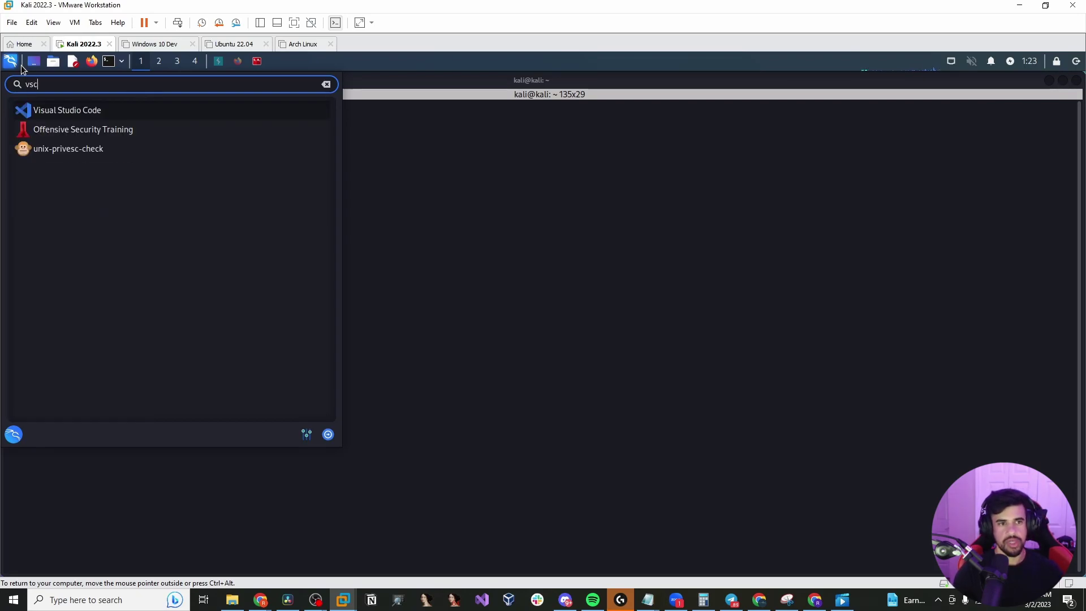
pyautogui.click(83, 110)
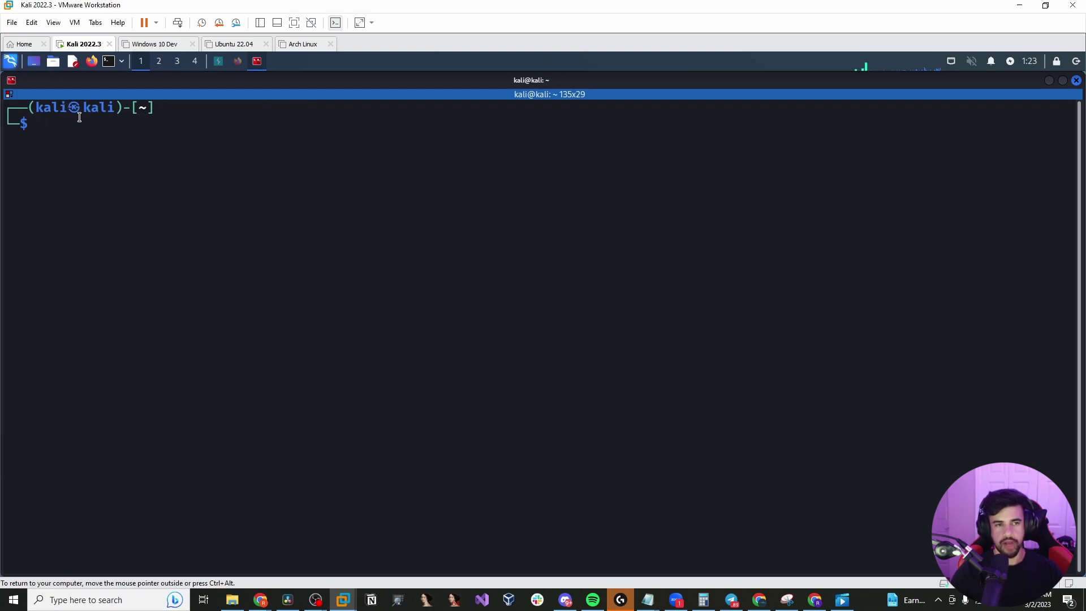
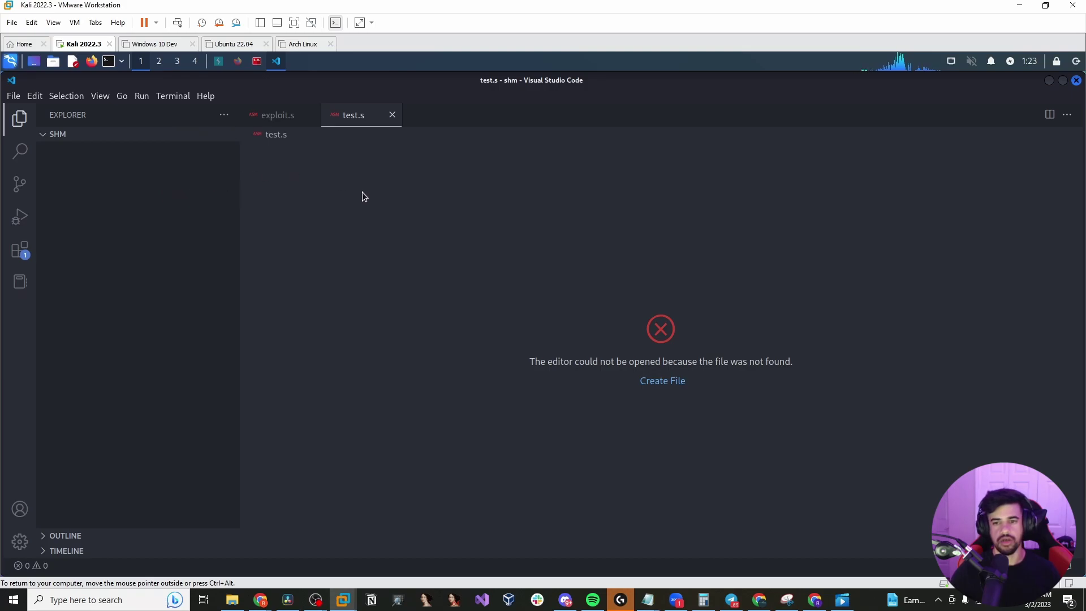
# - Switch to exploit.s, then bring up the Open Folder dialog with Ctrl+K Ctrl+O
pyautogui.click(283, 115)
pyautogui.hotkey('ctrl', 'k')
pyautogui.hotkey('ctrl', 'o')
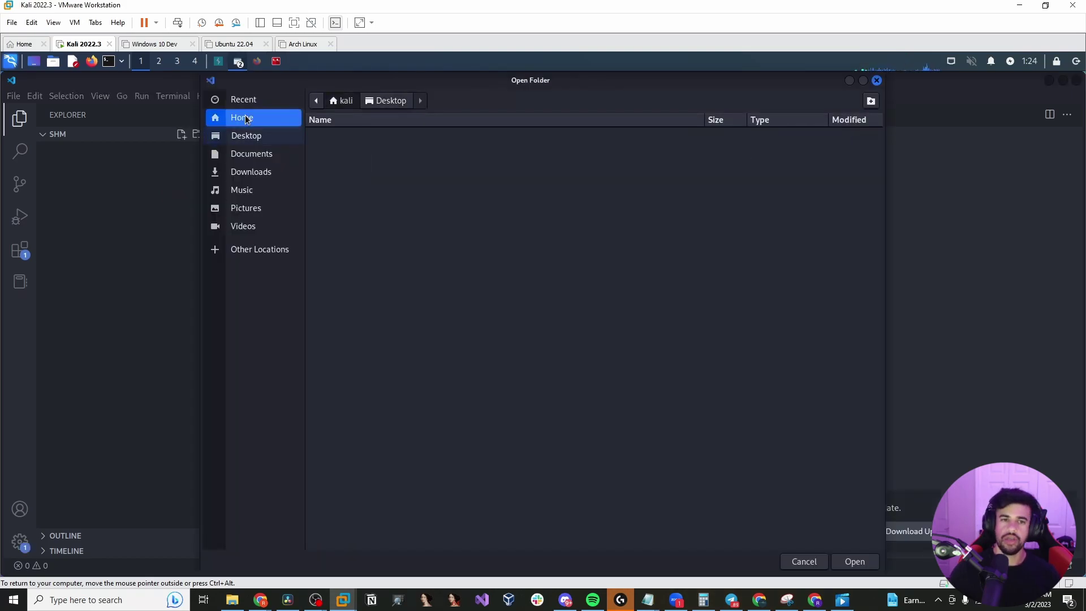
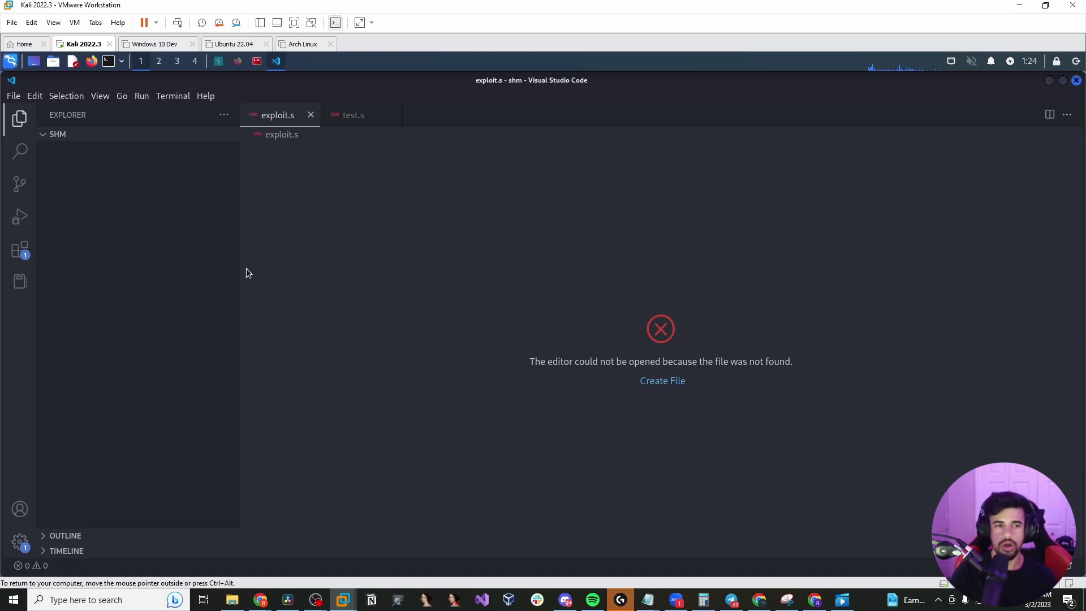
# - Minimize the exploit.s VS Code window to reveal the Kali terminal's home-directory prompt
pyautogui.click(1048, 81)
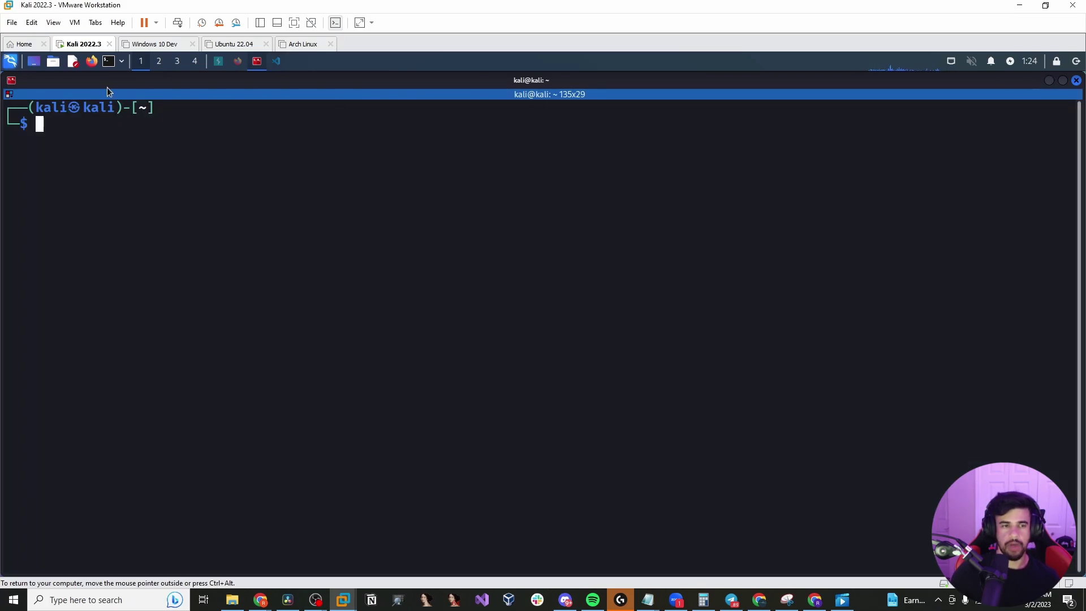
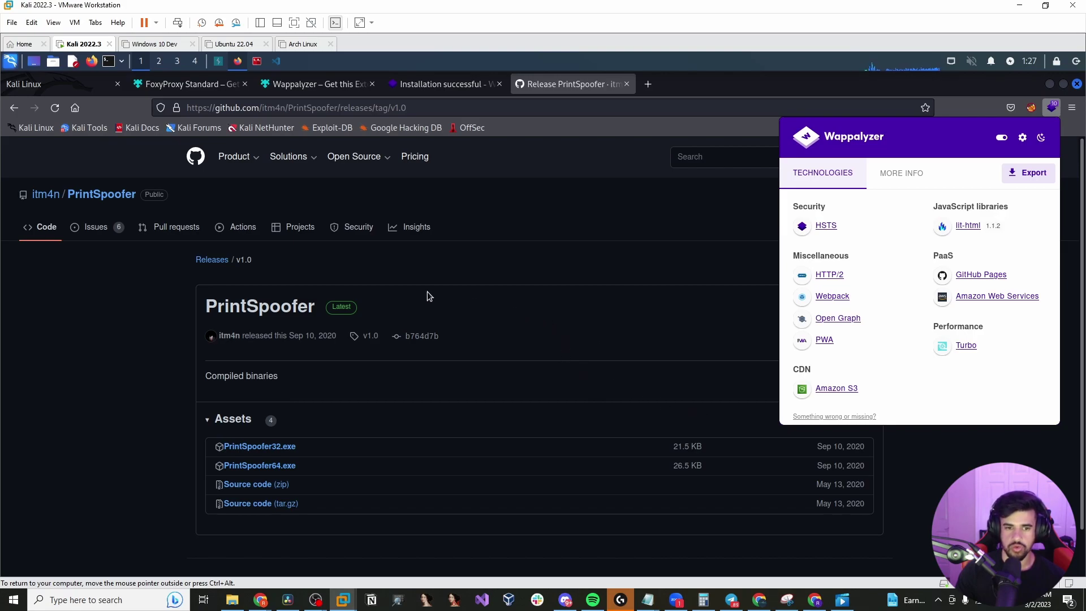
# - Dismiss the Wappalyzer report to reveal the PrintSpoofer v1.0 release page
pyautogui.click(605, 230)
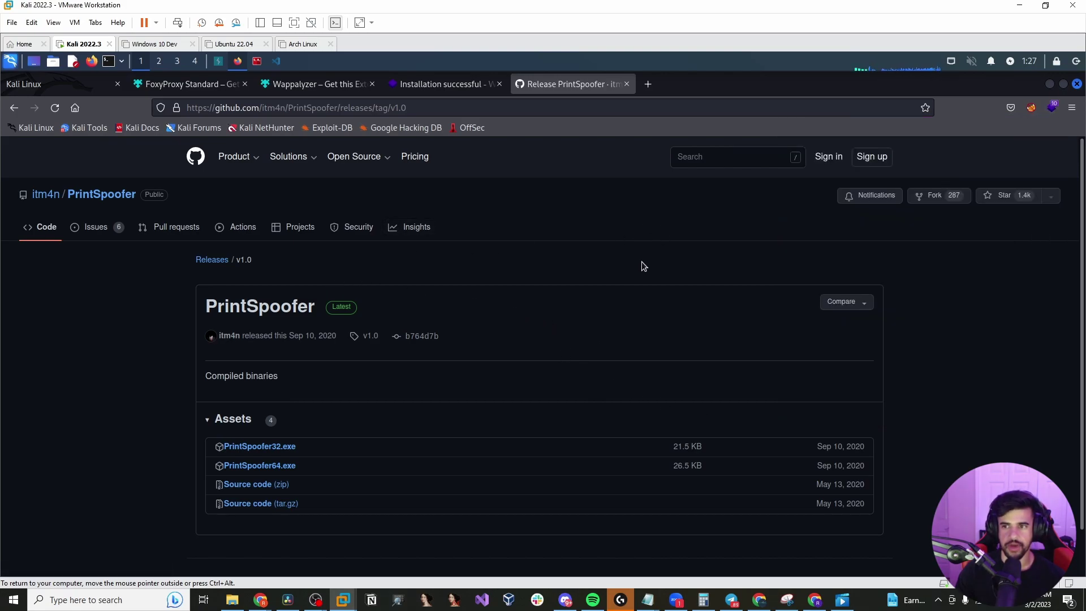
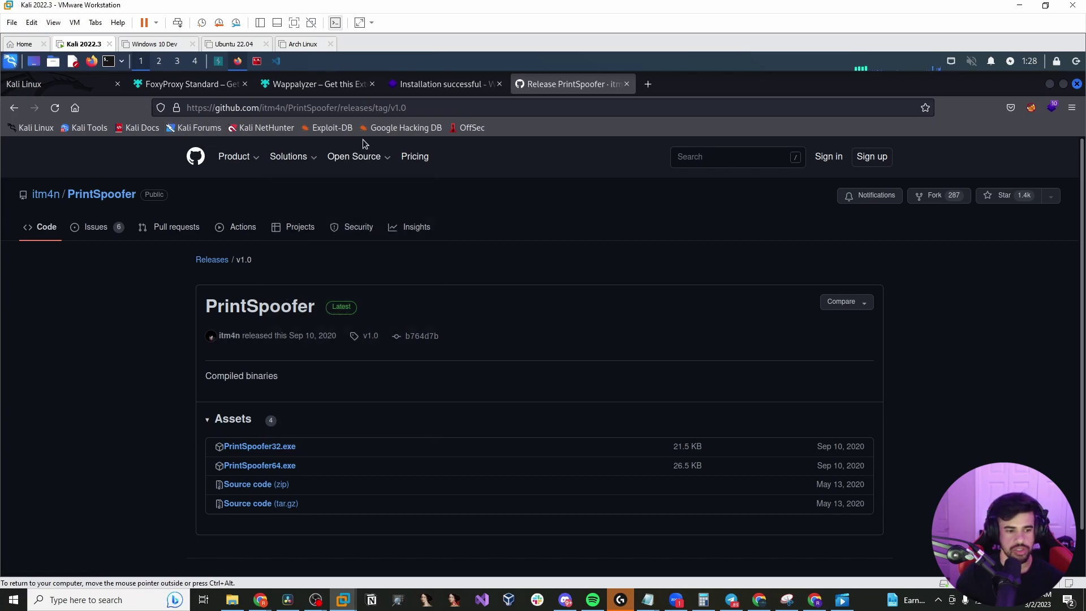
pyautogui.moveTo(313, 161)
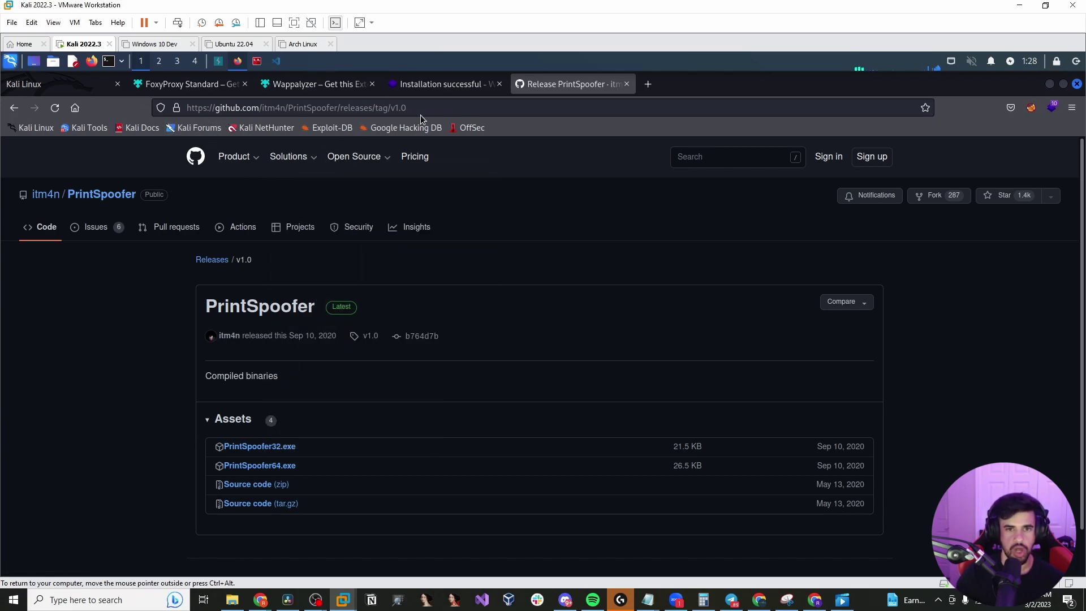